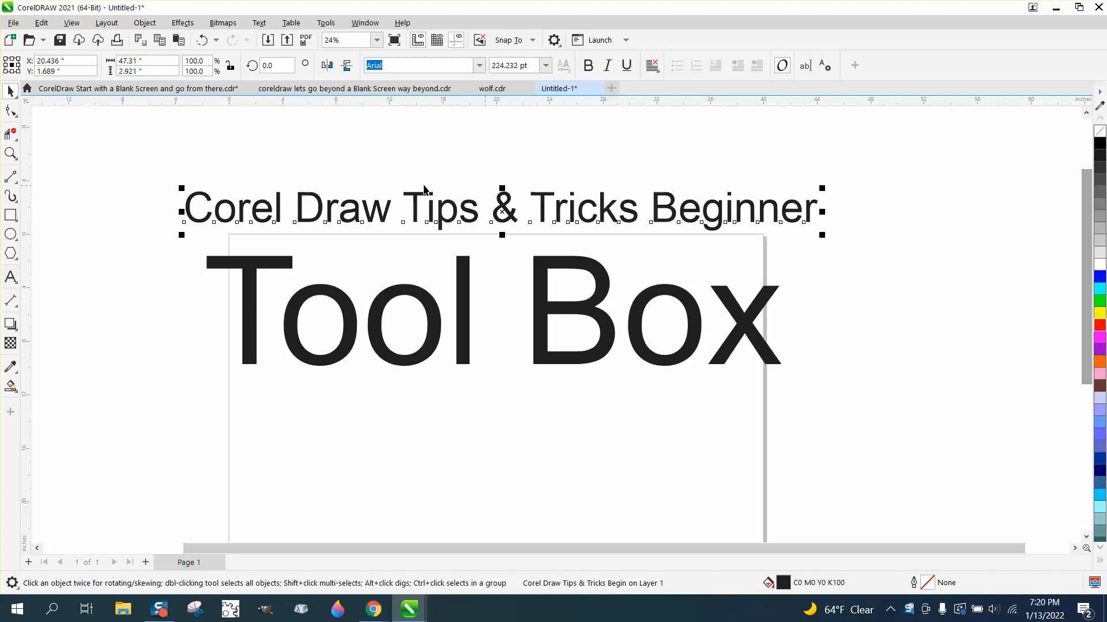
left_click(428, 165)
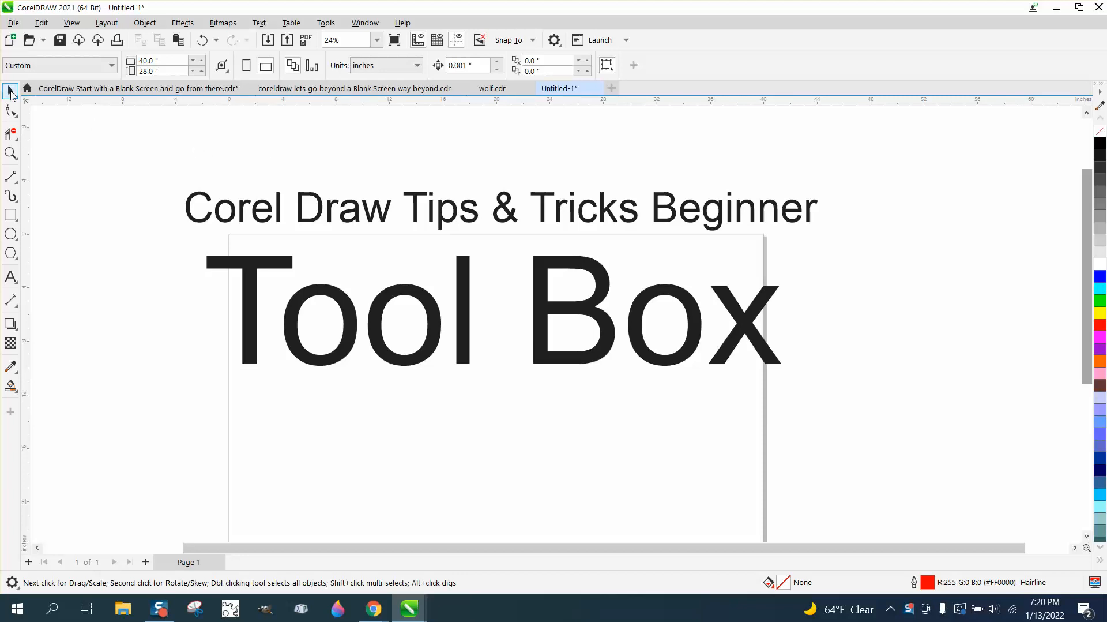
left_click(15, 139)
left_click(29, 132)
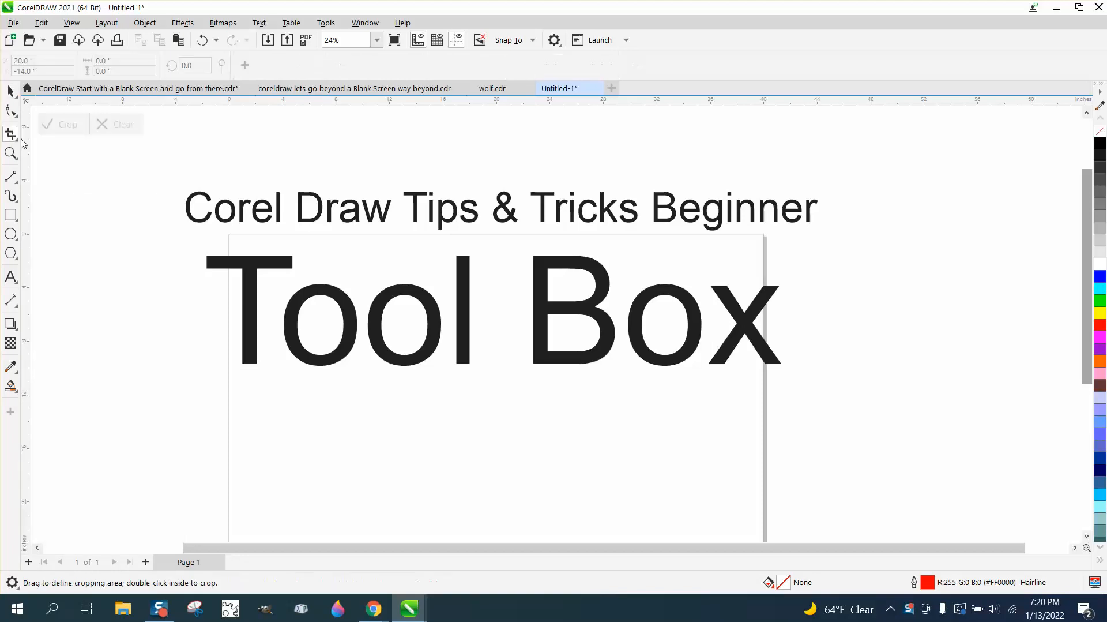
Draw a freehand S-shaped curve to the right of the page with the Freehand tool.
left_click(17, 185)
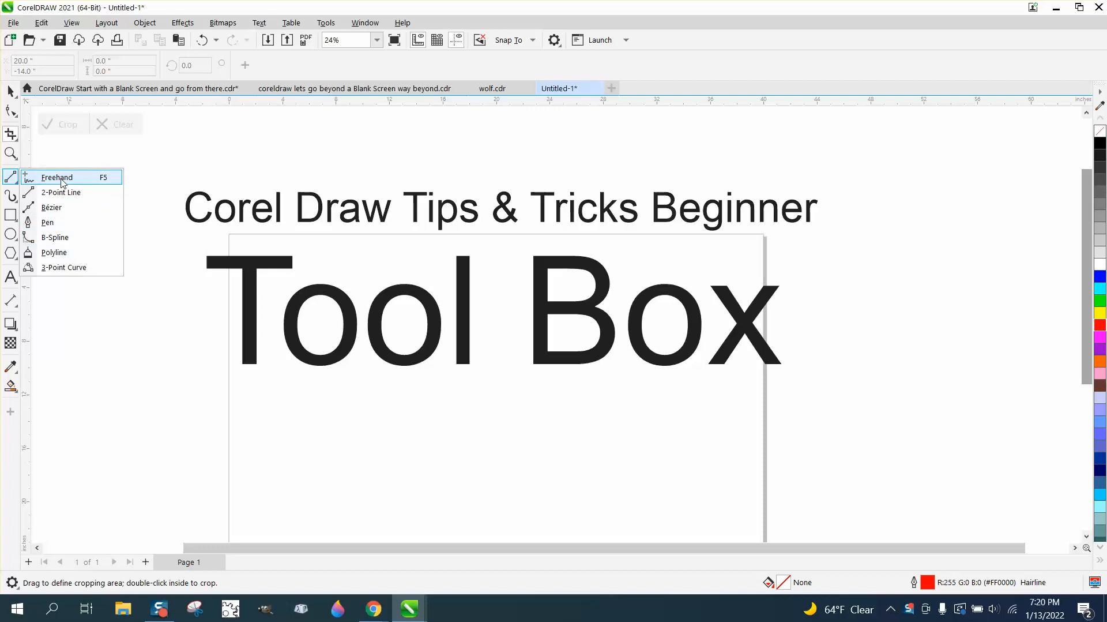
left_click(57, 178)
scroll(211, 264, "down", 1)
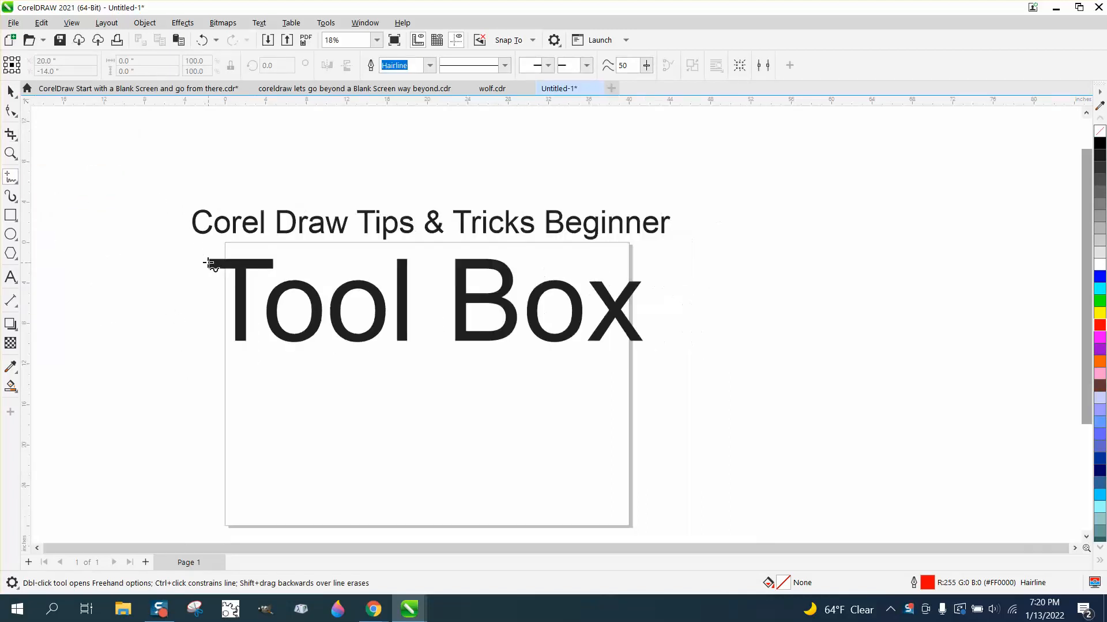
mouse_move(714, 379)
left_mouse_down()
mouse_move(780, 331)
mouse_move(785, 285)
mouse_move(922, 249)
mouse_move(946, 208)
left_mouse_up()
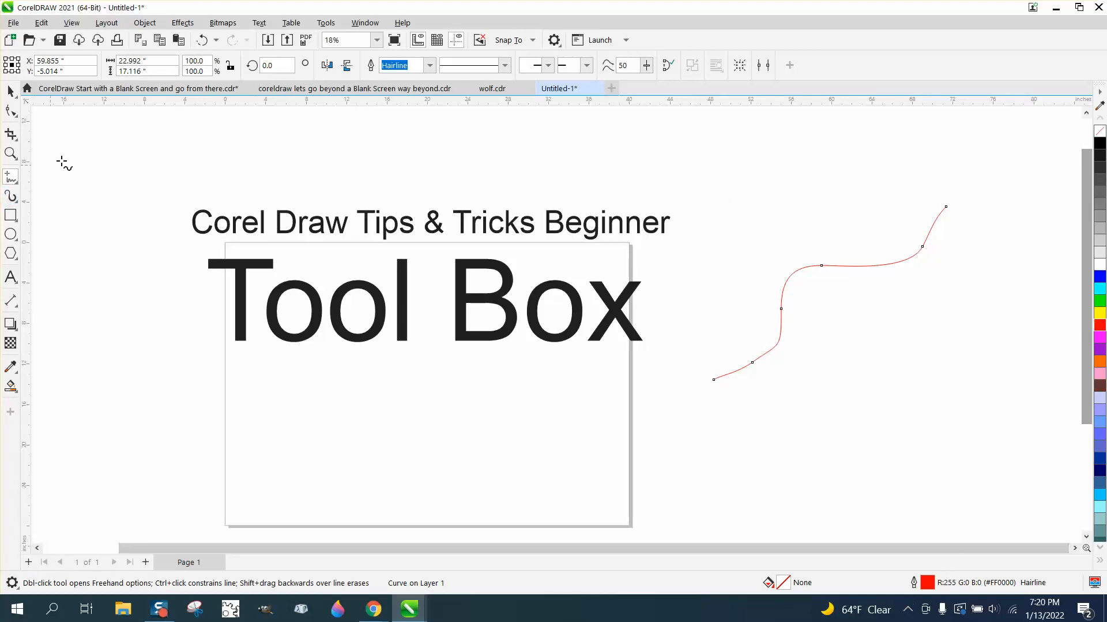
Raise the Freehand smoothing to 100 and draw a second smooth curve above the first one.
left_click(17, 184)
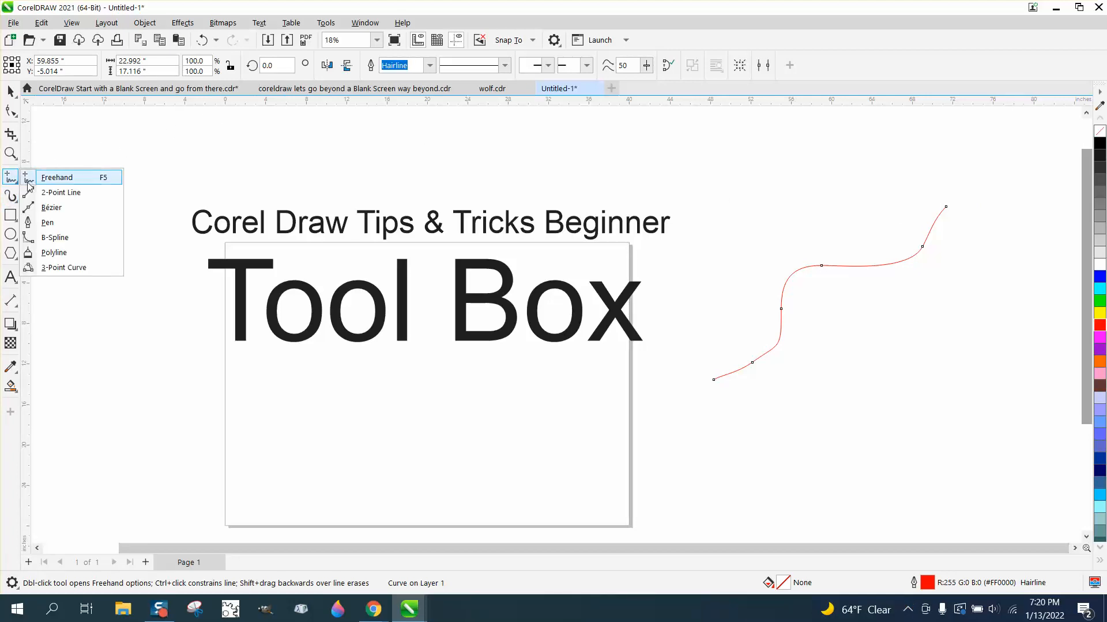
left_click(45, 178)
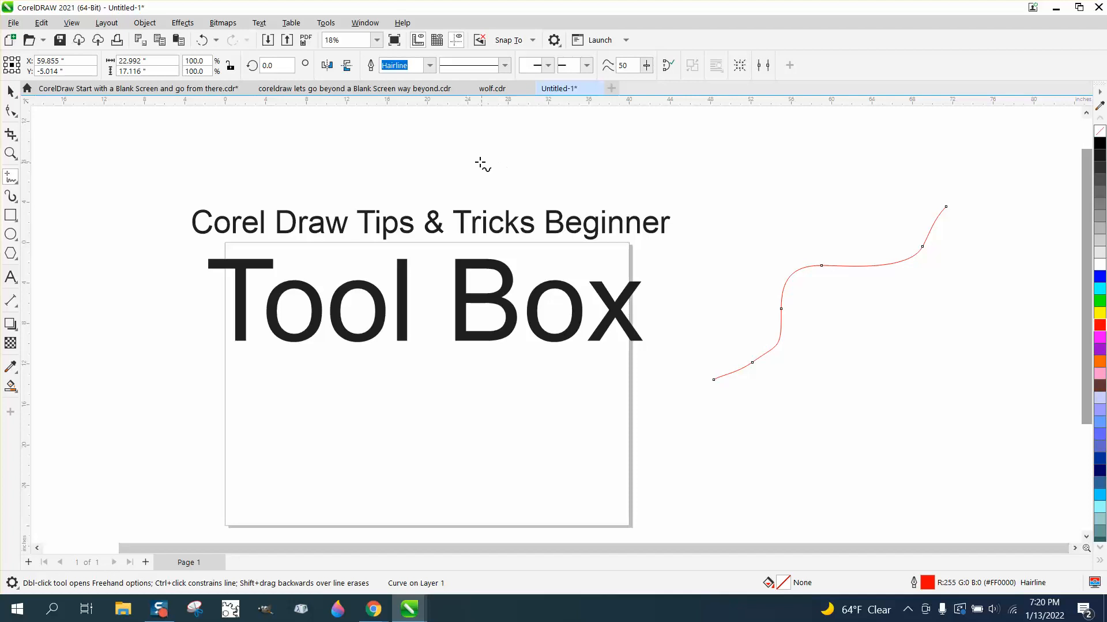
left_click(646, 65)
left_click_drag(647, 81, 704, 96)
mouse_move(892, 188)
left_mouse_down()
mouse_move(787, 213)
mouse_move(758, 270)
mouse_move(679, 301)
left_mouse_up()
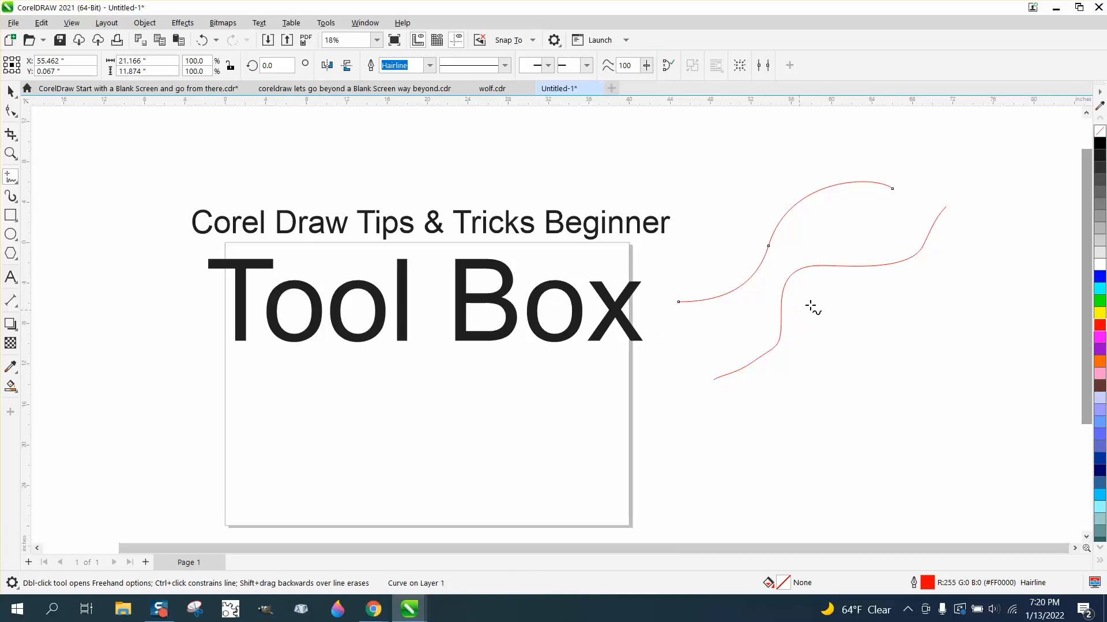
Draw a horizontal line above the title and a vertical line left of the page with the 2-Point Line tool.
left_click(10, 177)
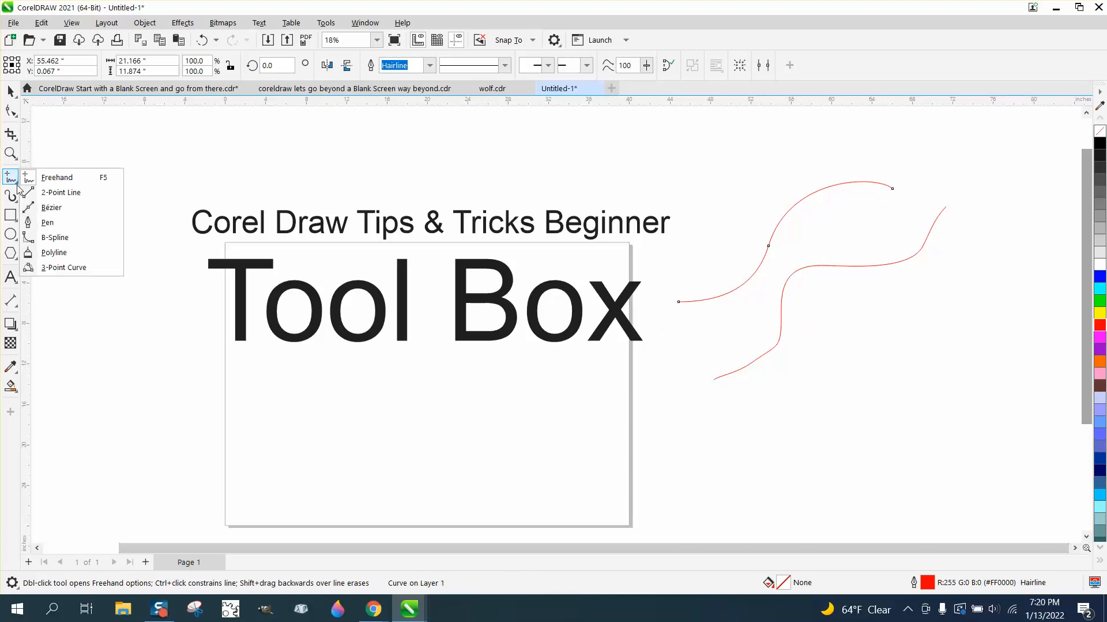
left_click(63, 191)
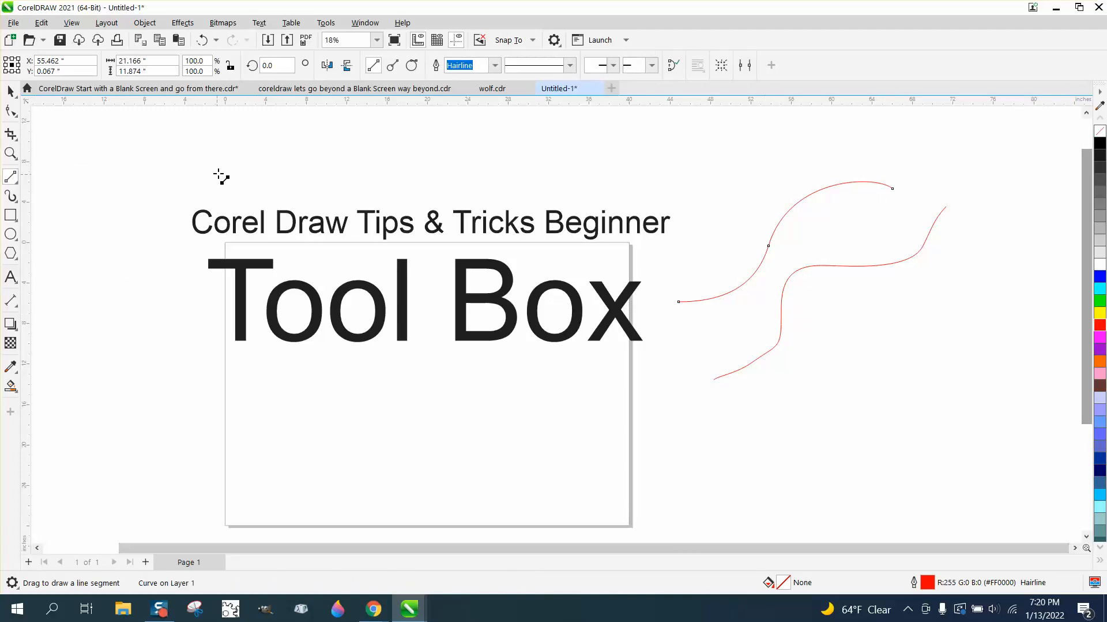
left_click_drag(210, 157, 684, 179)
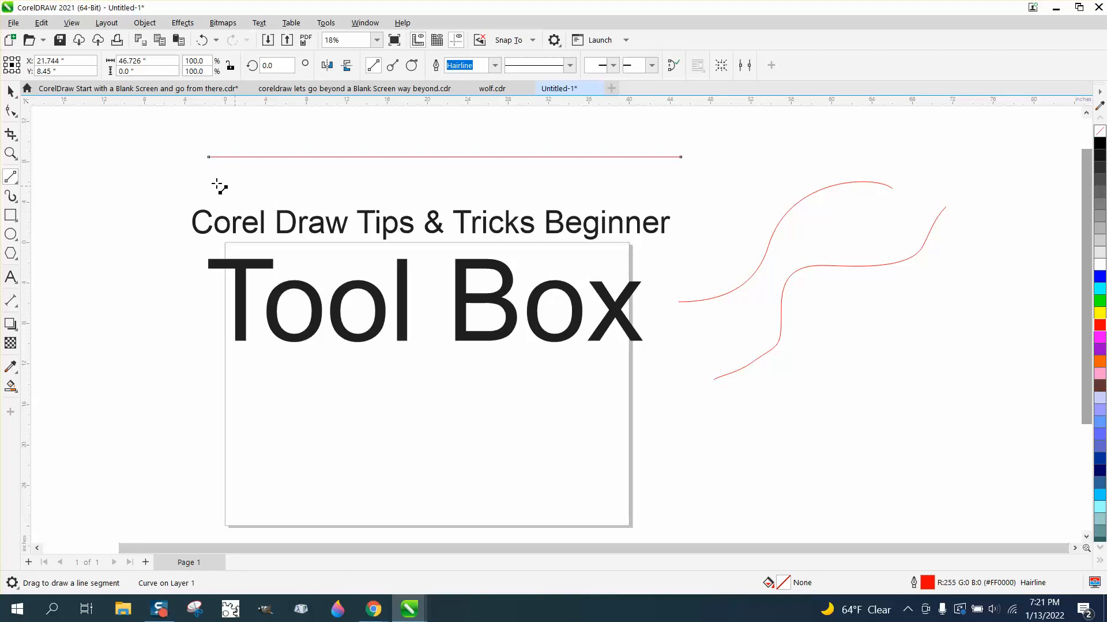
left_click_drag(134, 156, 146, 414)
Draw a curved path across the lower page with the Bézier tool.
left_click(11, 177)
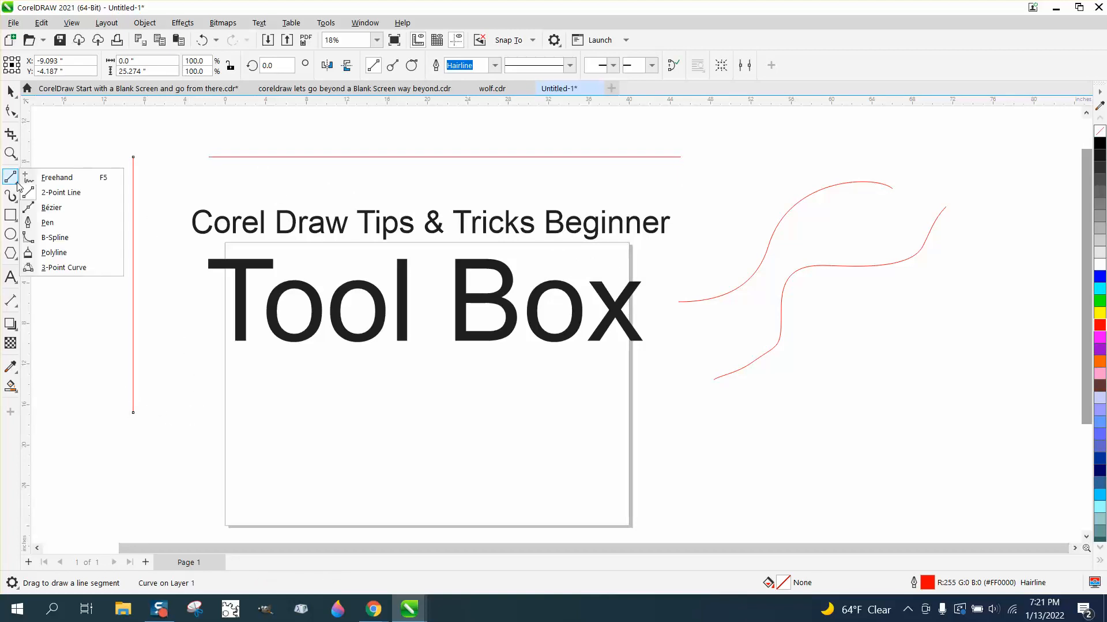
left_click(58, 211)
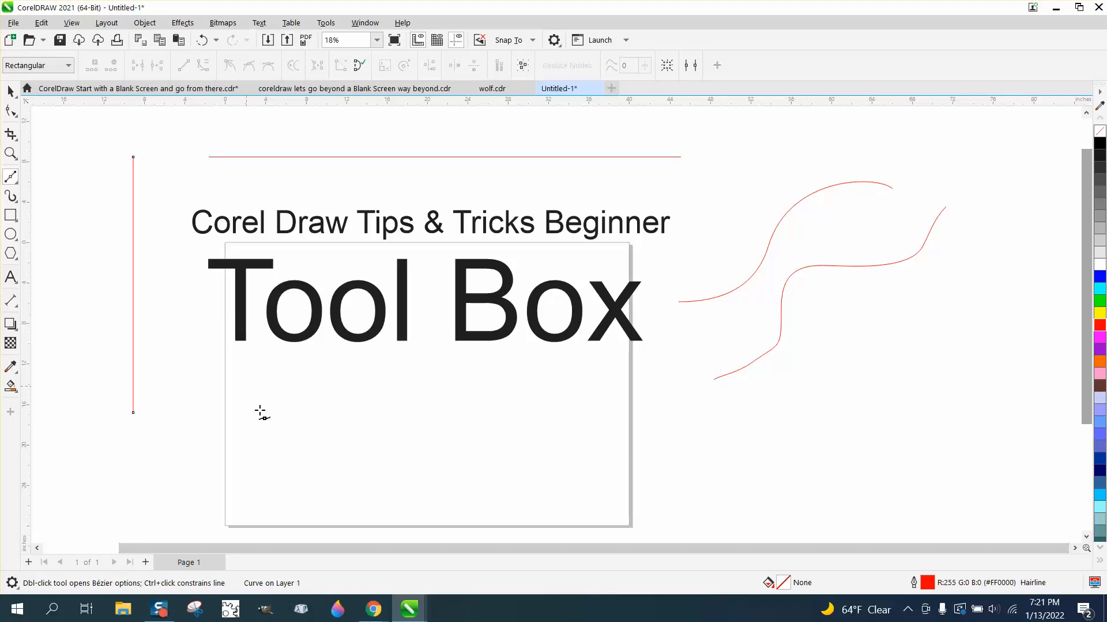
left_click_drag(318, 442, 457, 387)
left_click_drag(456, 386, 497, 390)
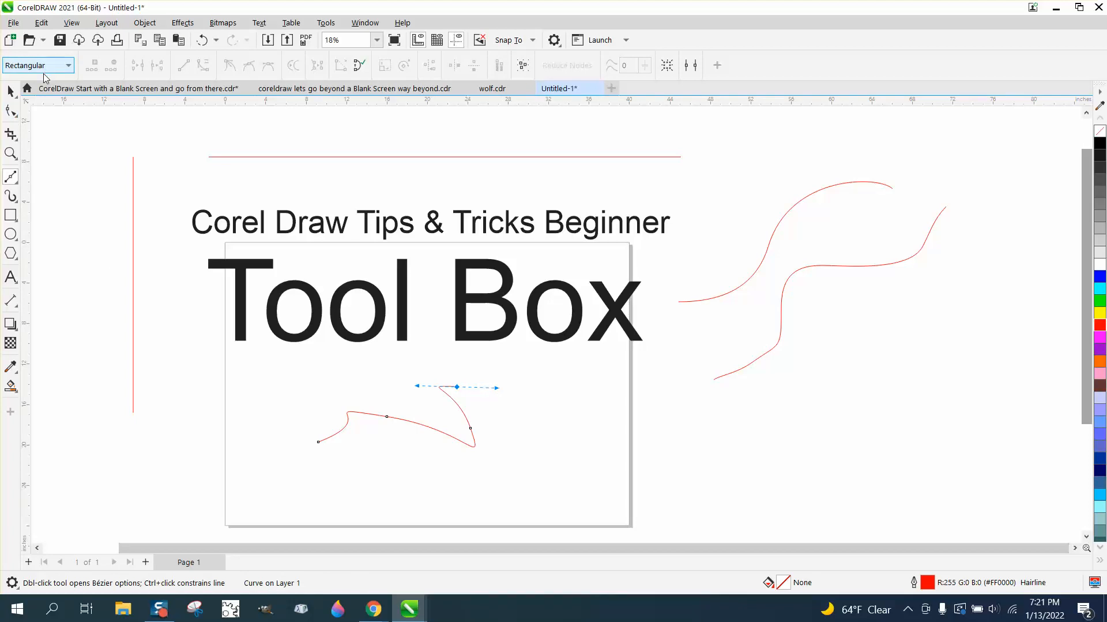
Select the Bézier curve and delete it.
left_click(10, 91)
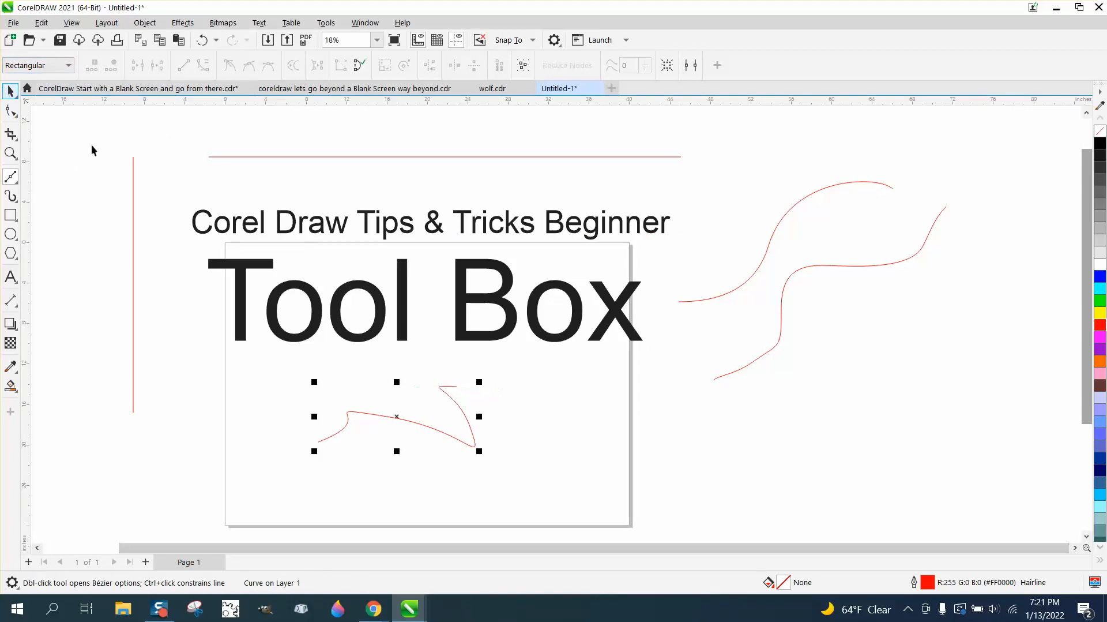
left_click(459, 408)
key("Delete")
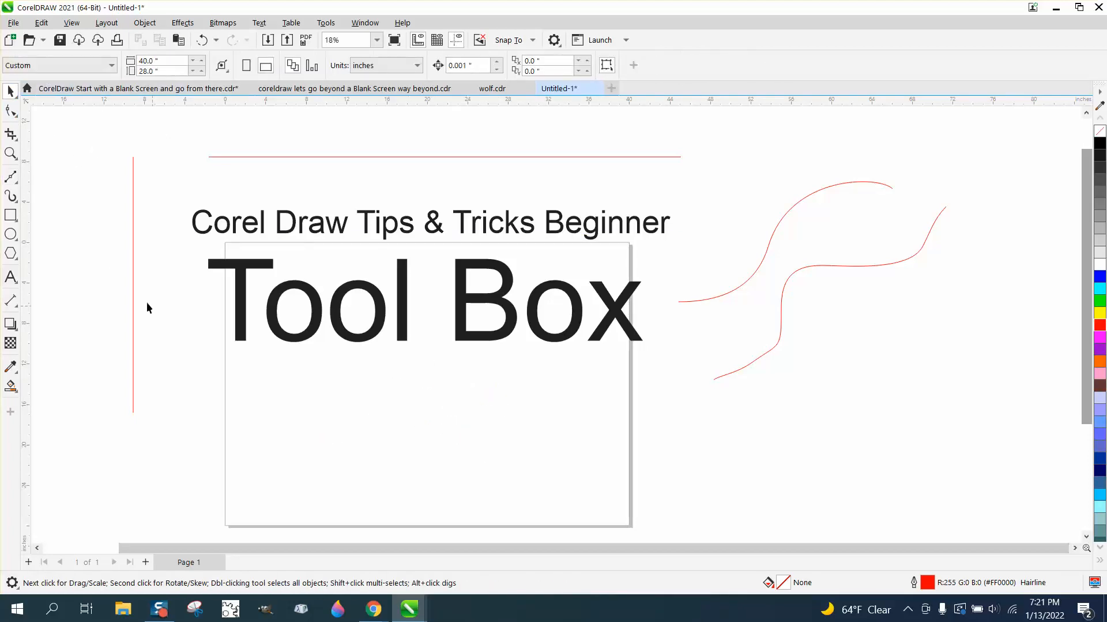
Trace a wavy multi-point path across the lower page with the Pen tool, then cancel it.
left_click(16, 181)
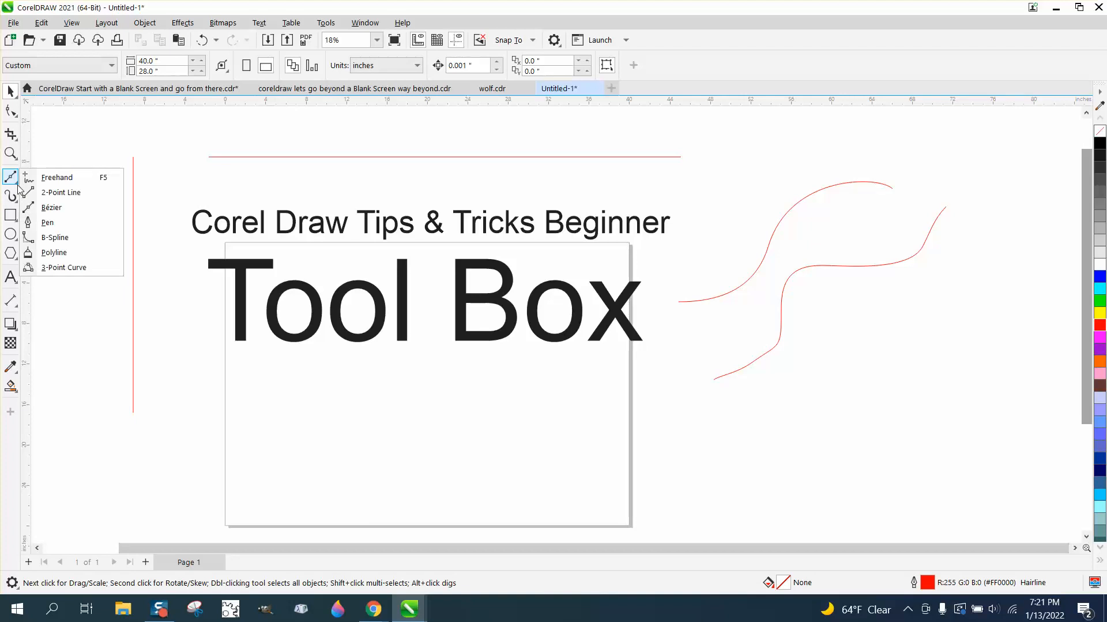
left_click(49, 236)
left_click(271, 397)
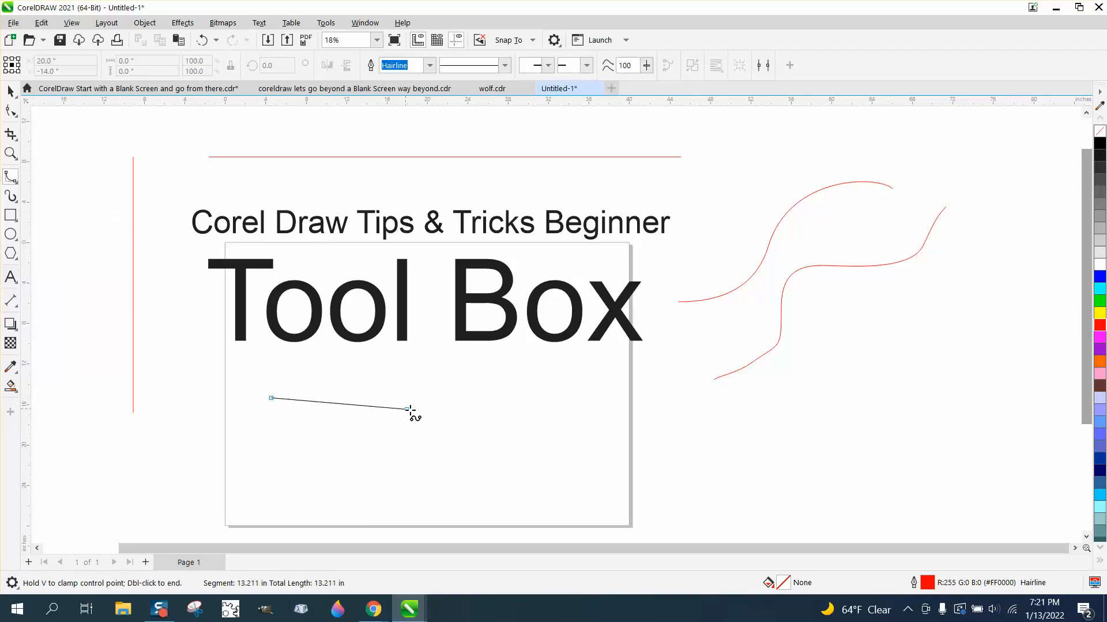
left_click(427, 415)
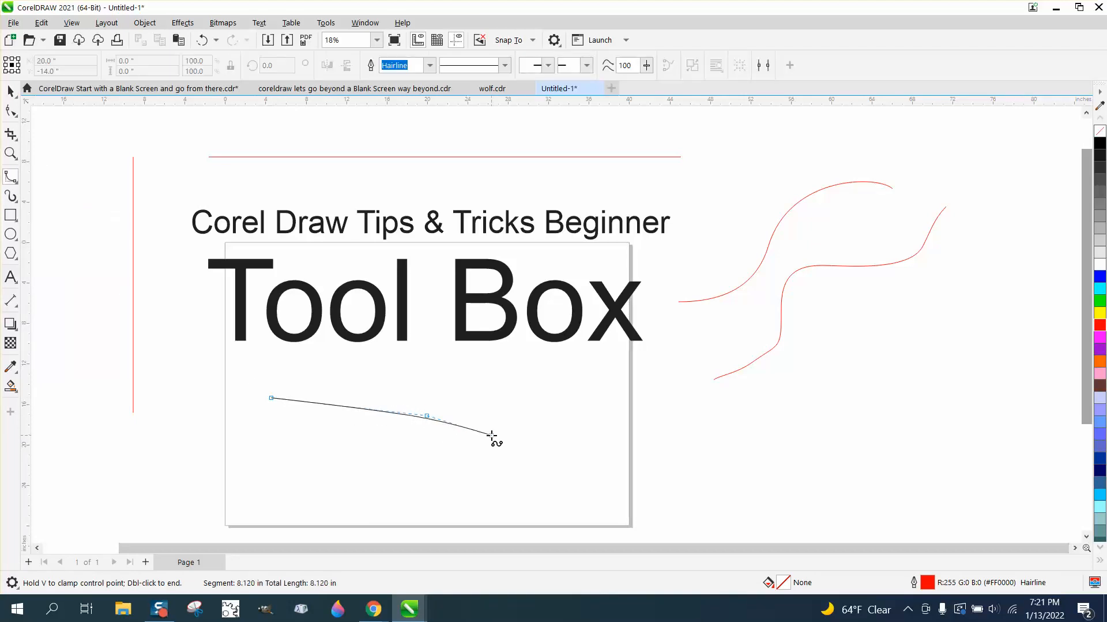
left_click(463, 485)
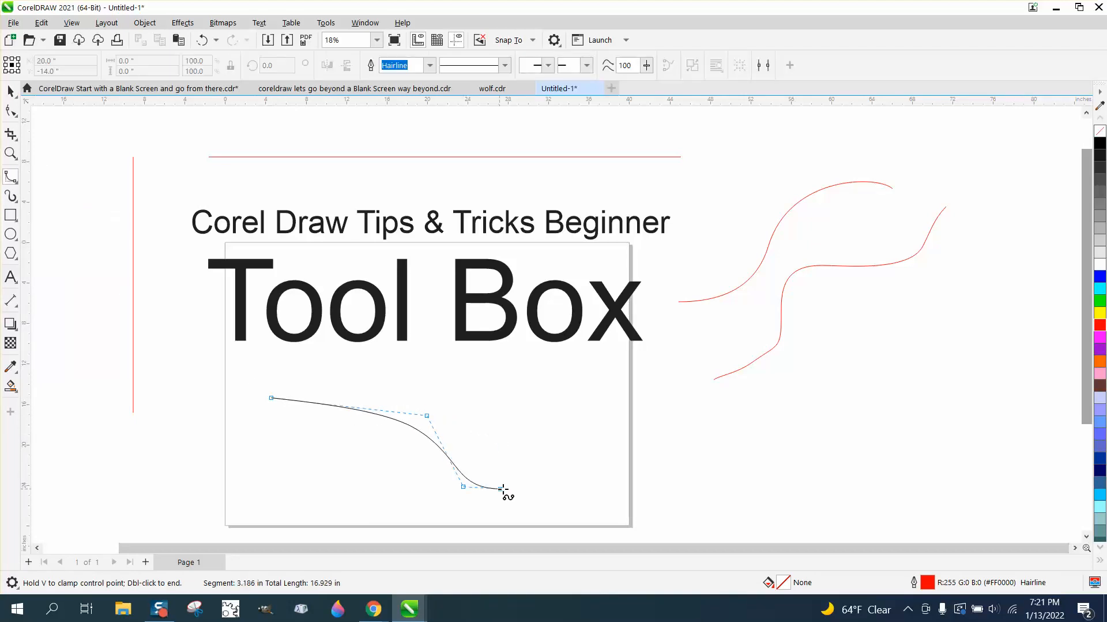
left_click(549, 445)
left_click(589, 398)
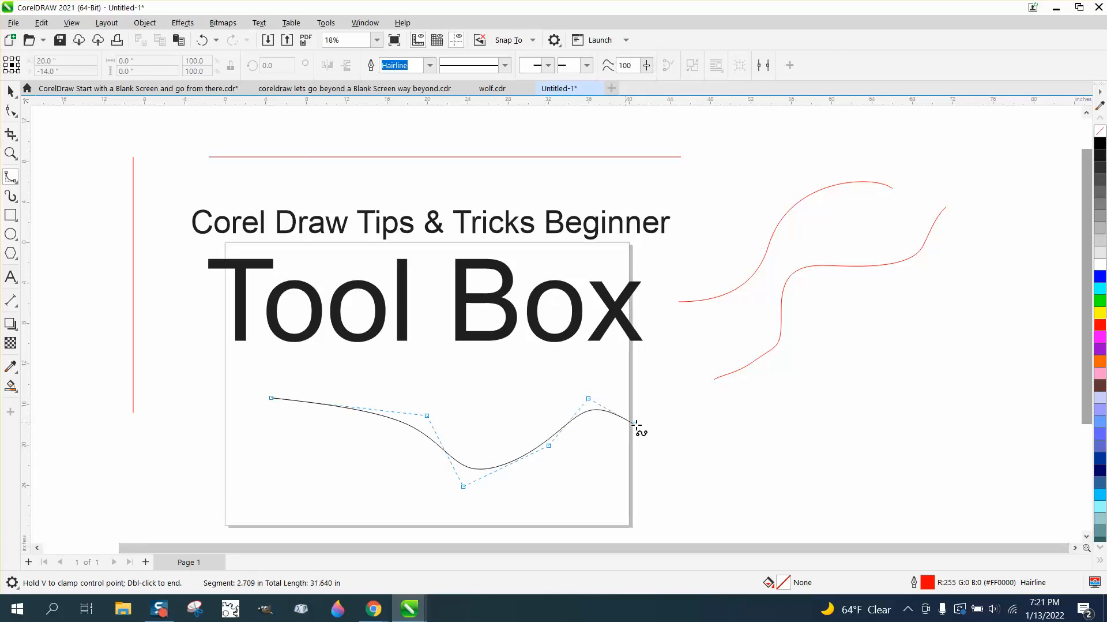
left_click(658, 450)
key("Escape")
Place control points for a wavy curve on the lower page with the B-Spline tool, then cancel it.
left_click(17, 183)
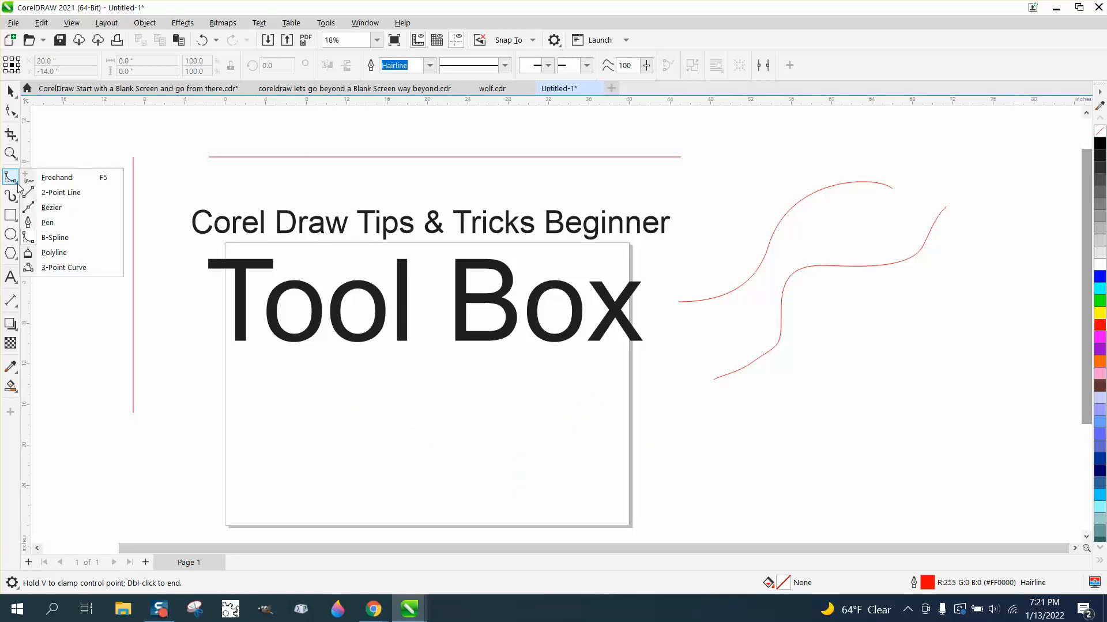
left_click(57, 238)
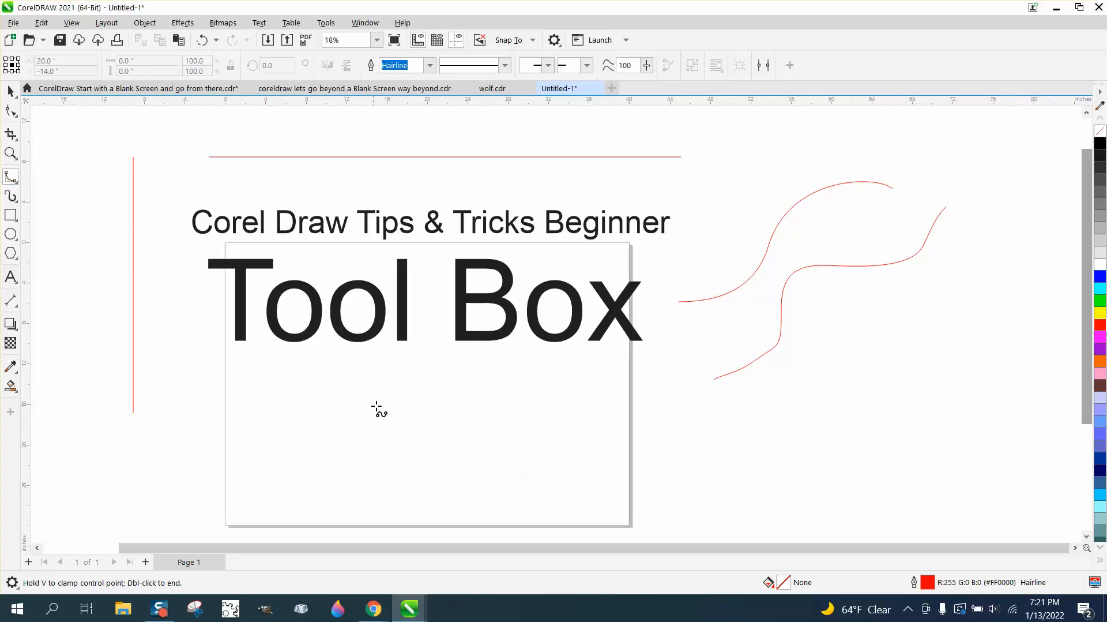
left_click(345, 403)
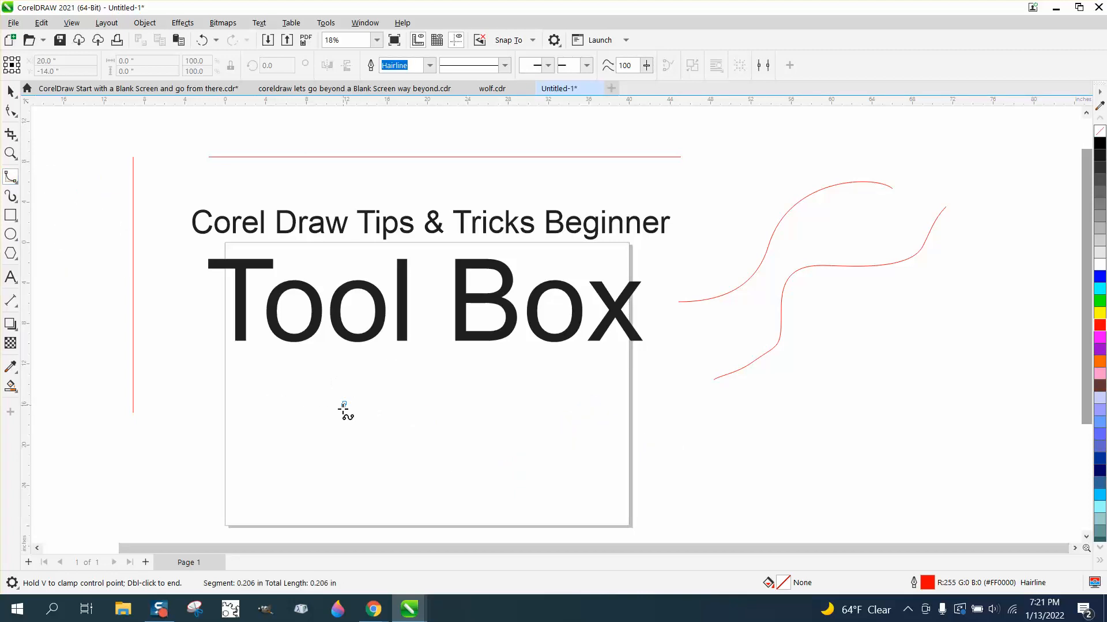
left_click(411, 460)
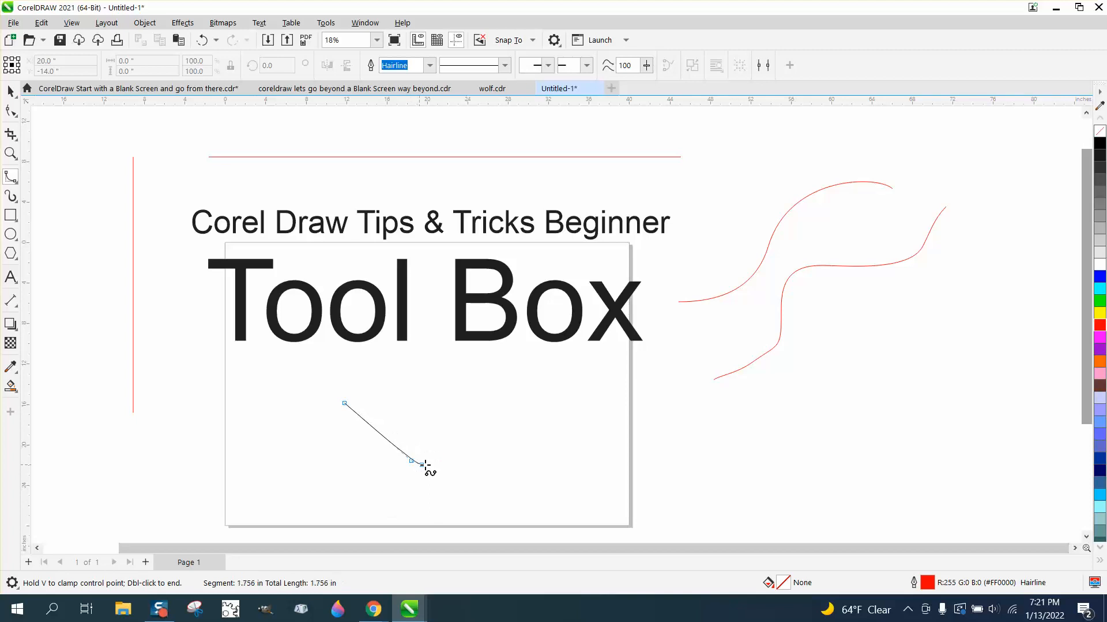
left_click(518, 410)
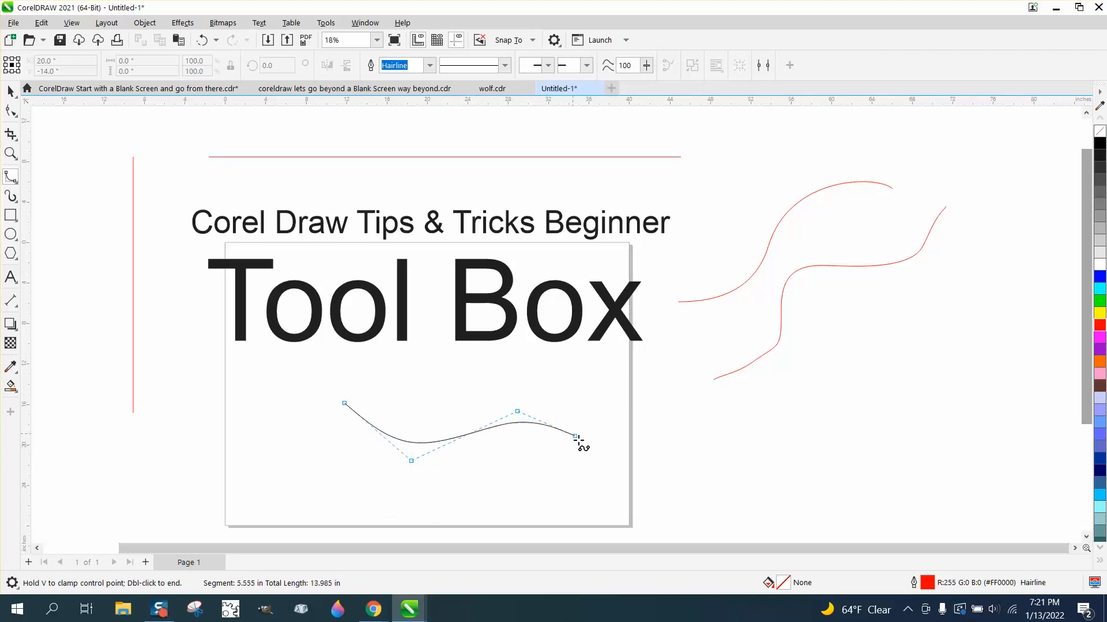
left_click(600, 465)
key("Escape")
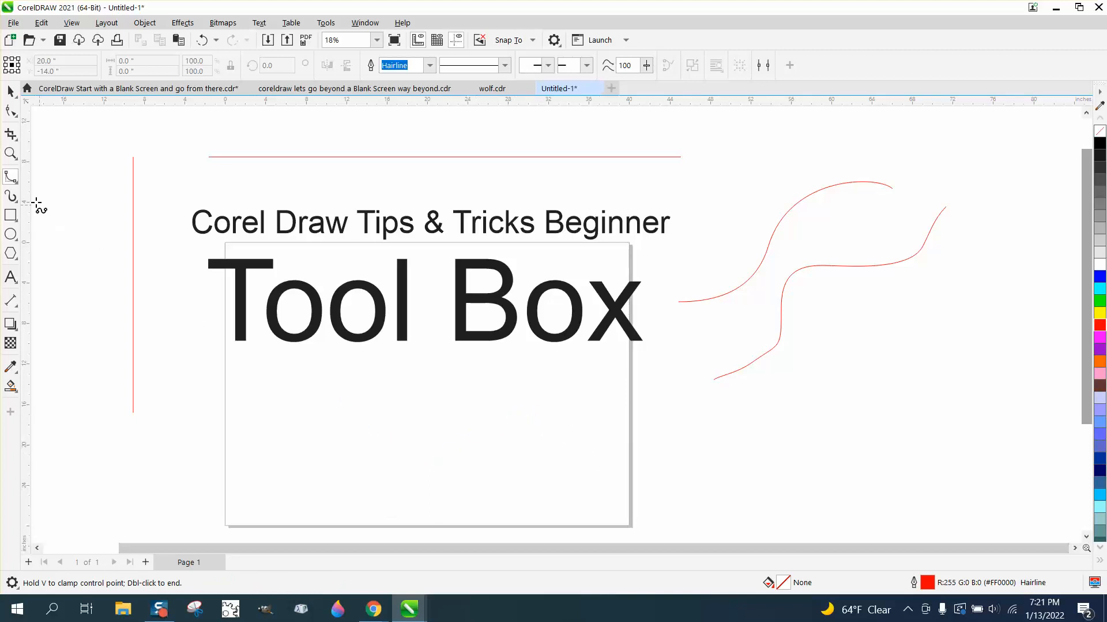
Draw a closed Polyline shape across the lower page extending right, mixing freehand strokes and straight segments.
left_click(18, 183)
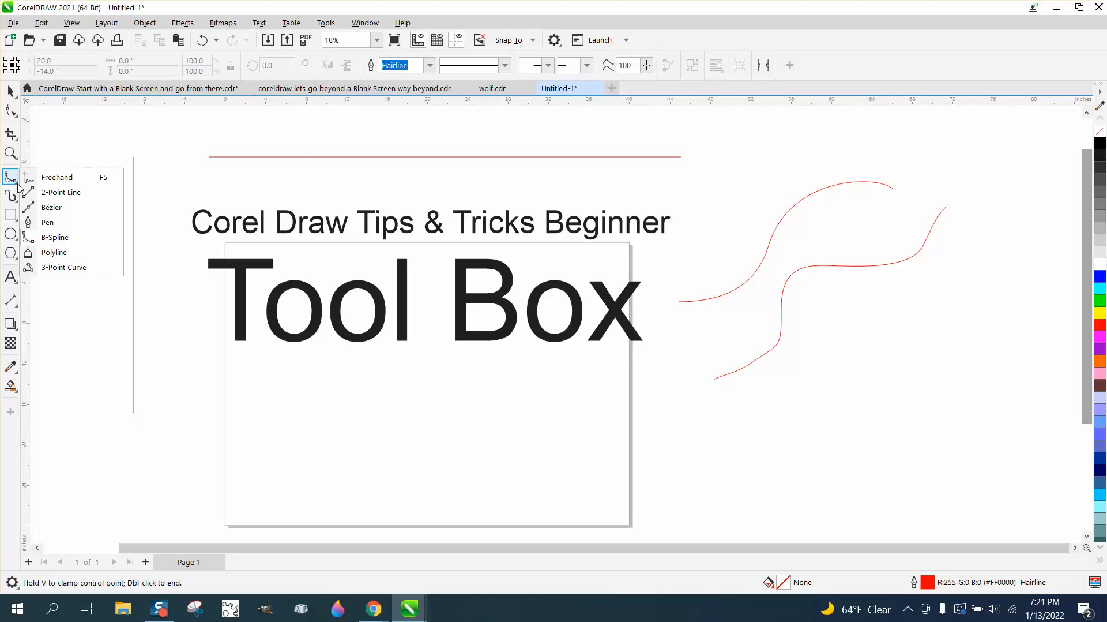
left_click(55, 252)
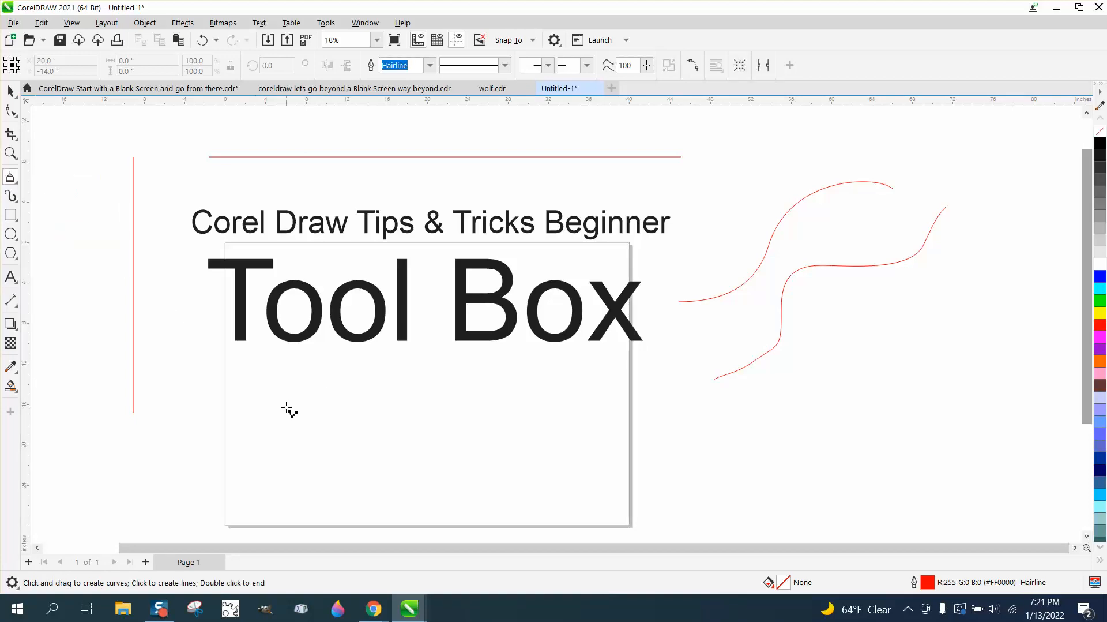
mouse_move(286, 406)
left_mouse_down()
mouse_move(326, 394)
mouse_move(493, 403)
mouse_move(570, 421)
mouse_move(590, 394)
left_mouse_up()
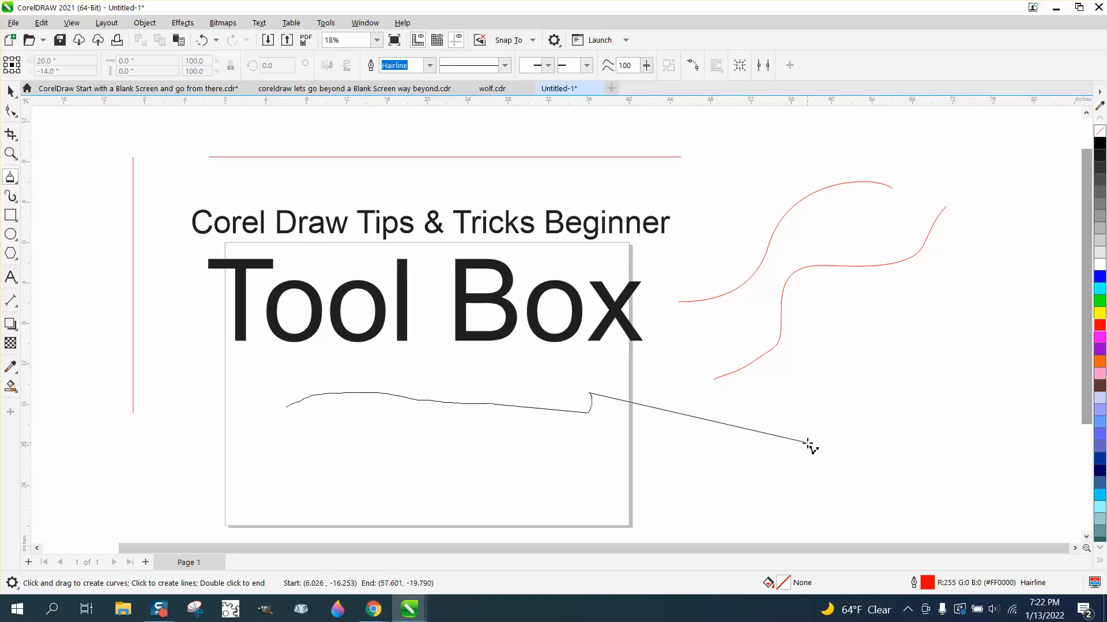
mouse_move(811, 442)
left_mouse_down()
mouse_move(847, 399)
mouse_move(852, 361)
mouse_move(938, 429)
mouse_move(947, 460)
mouse_move(875, 488)
mouse_move(441, 483)
left_mouse_up()
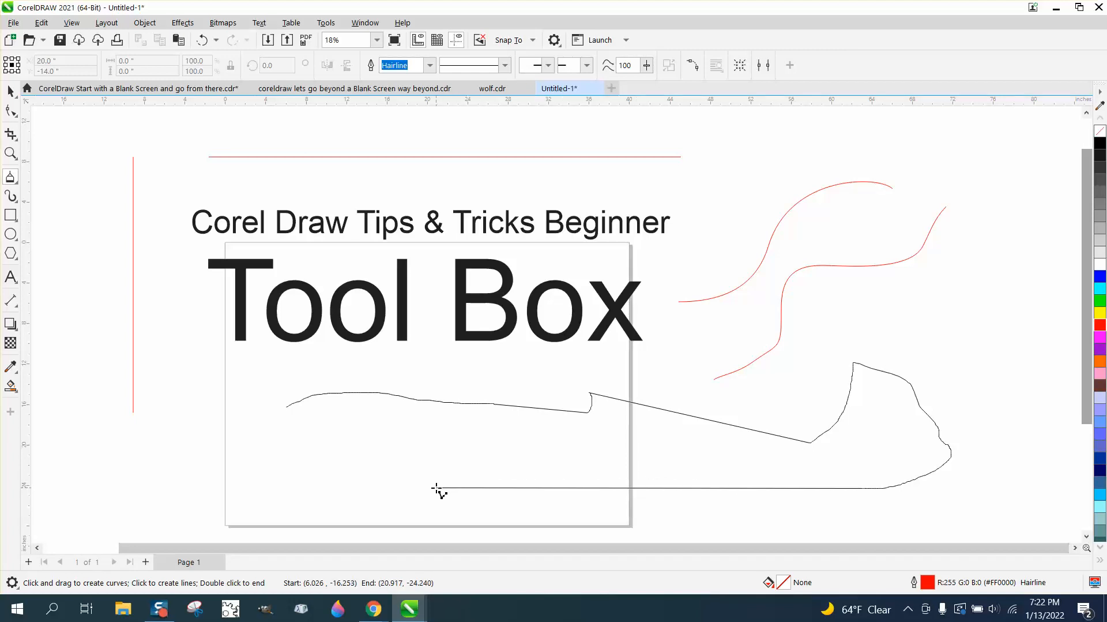
mouse_move(436, 488)
left_mouse_down()
mouse_move(431, 434)
mouse_move(405, 423)
mouse_move(381, 472)
mouse_move(341, 465)
mouse_move(309, 436)
mouse_move(277, 450)
mouse_move(272, 473)
mouse_move(236, 450)
mouse_move(242, 420)
mouse_move(286, 406)
left_mouse_up()
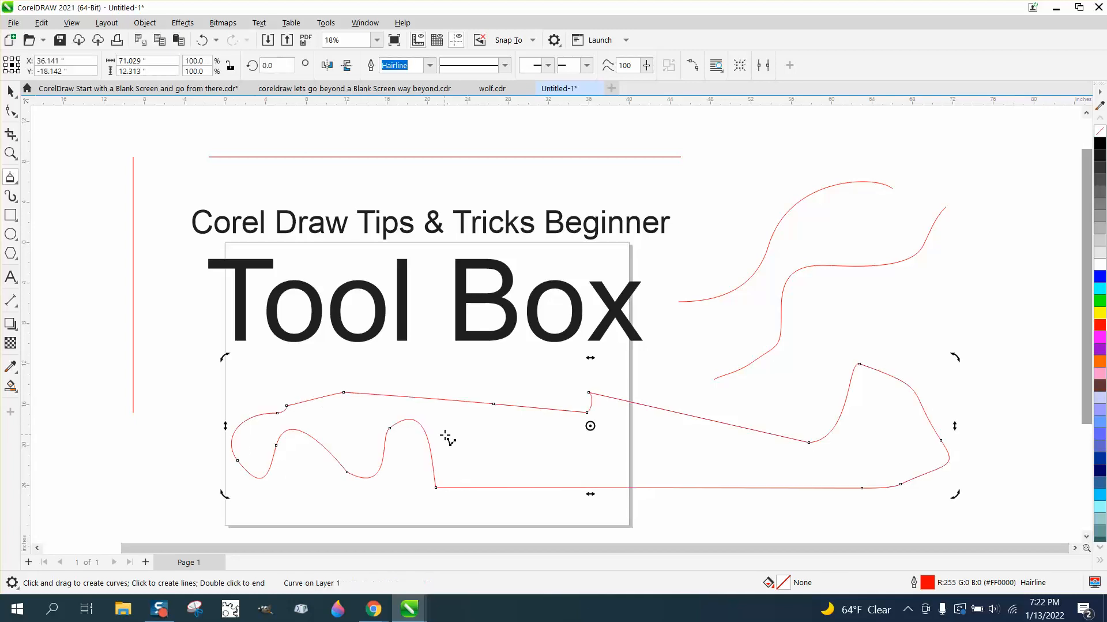
Draw an arc to the right of the page with the 3-Point Curve tool.
left_click(17, 184)
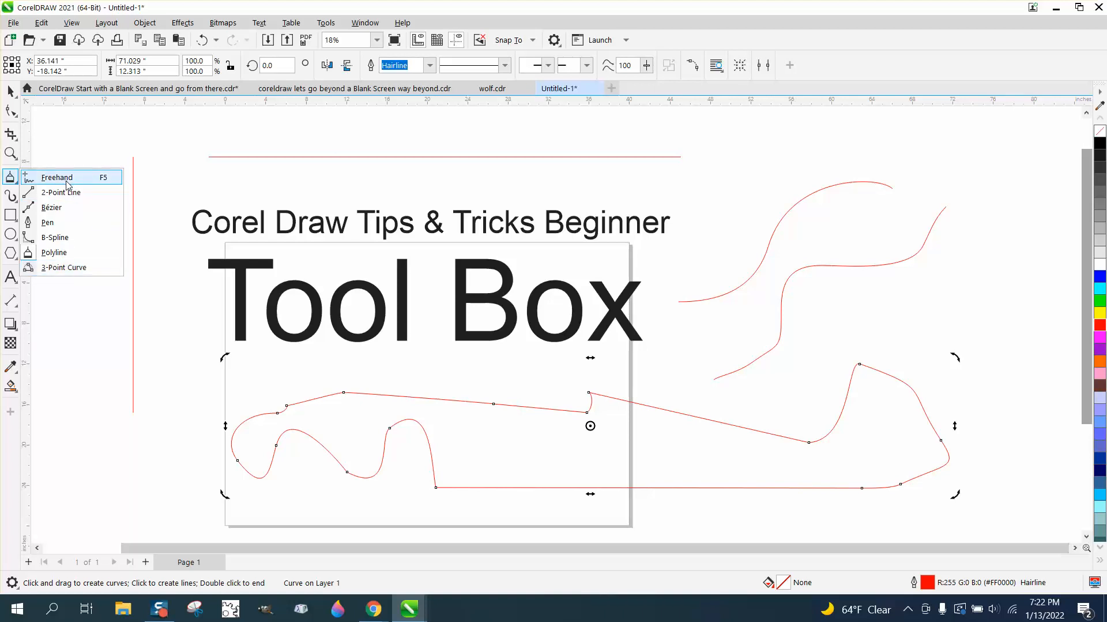
left_click(62, 267)
scroll(312, 338, "down", 1)
scroll(270, 288, "down", 1)
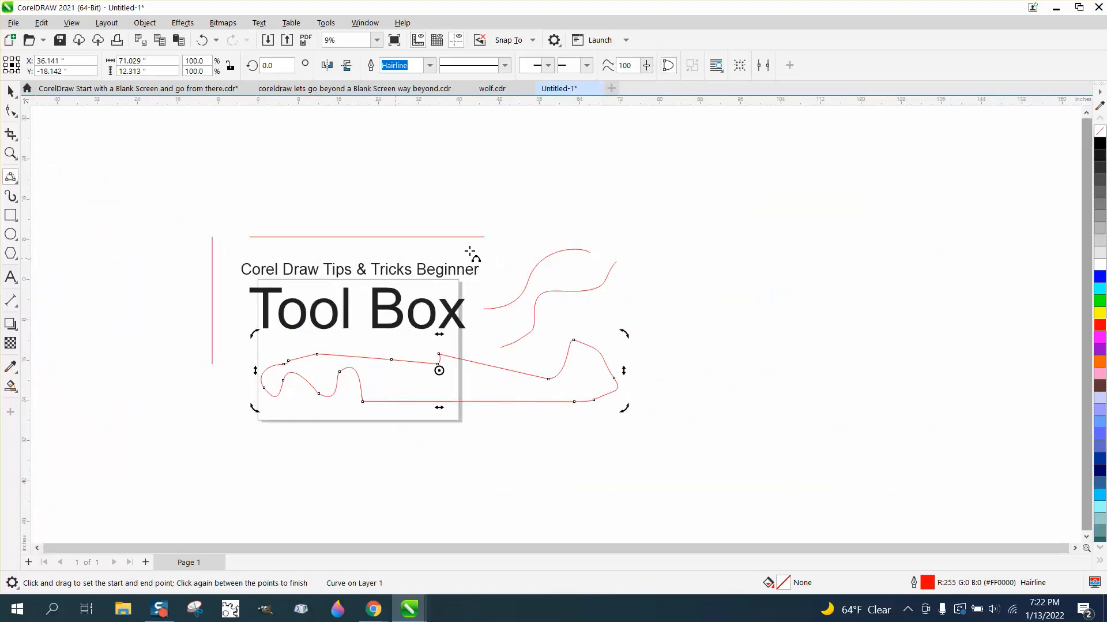
left_click_drag(884, 255, 742, 331)
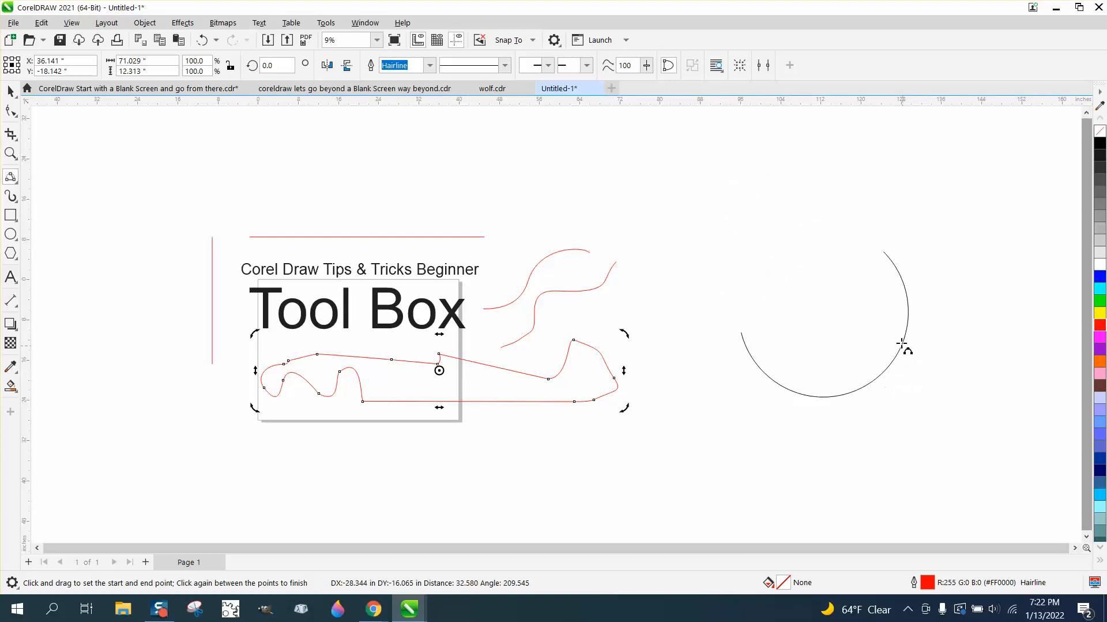
left_click(886, 316)
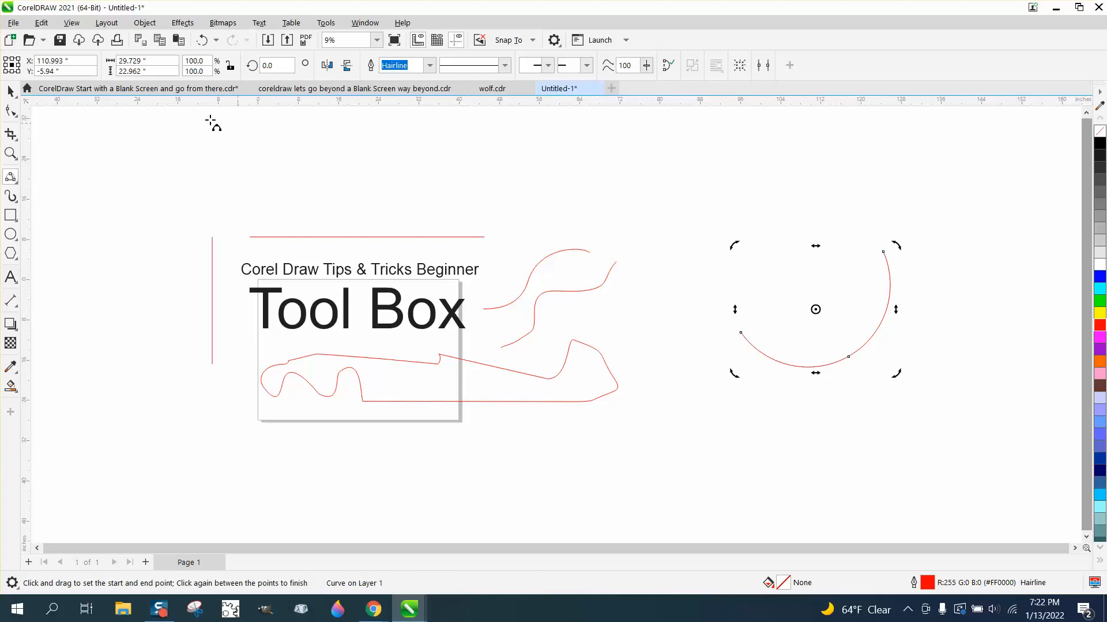
Move the arc up and flip it both vertically and horizontally.
left_click(11, 91)
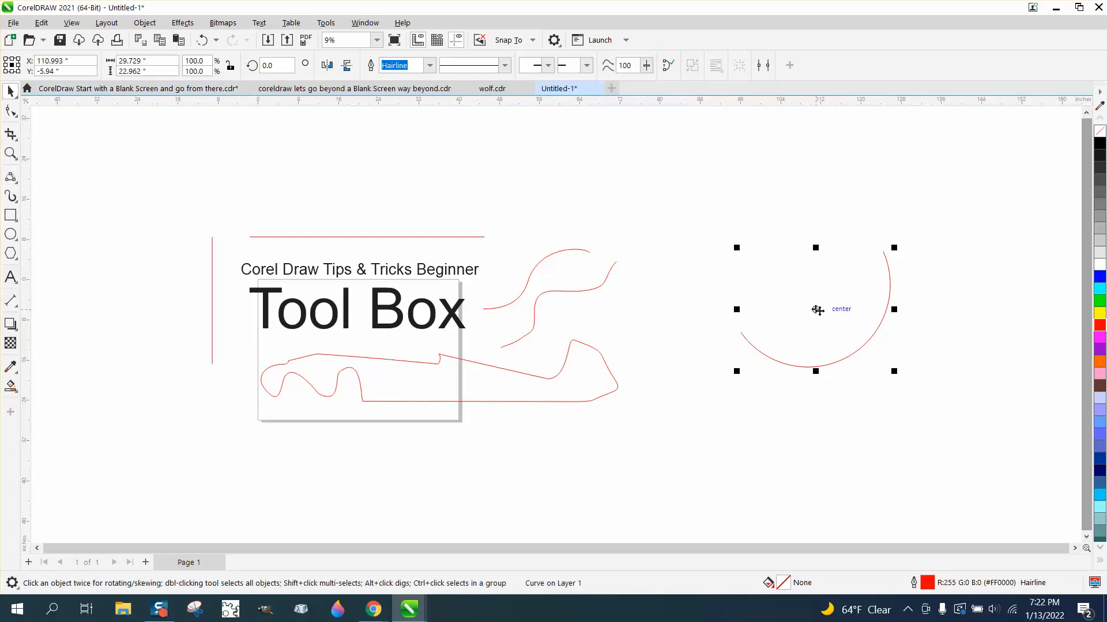
left_click_drag(818, 309, 870, 266)
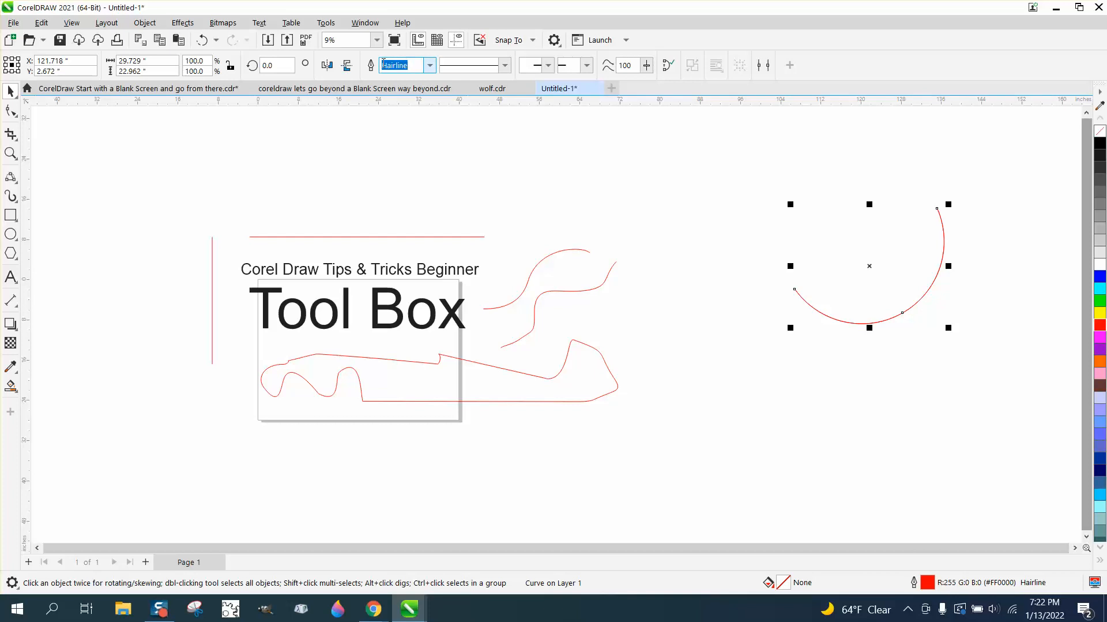
left_click(346, 65)
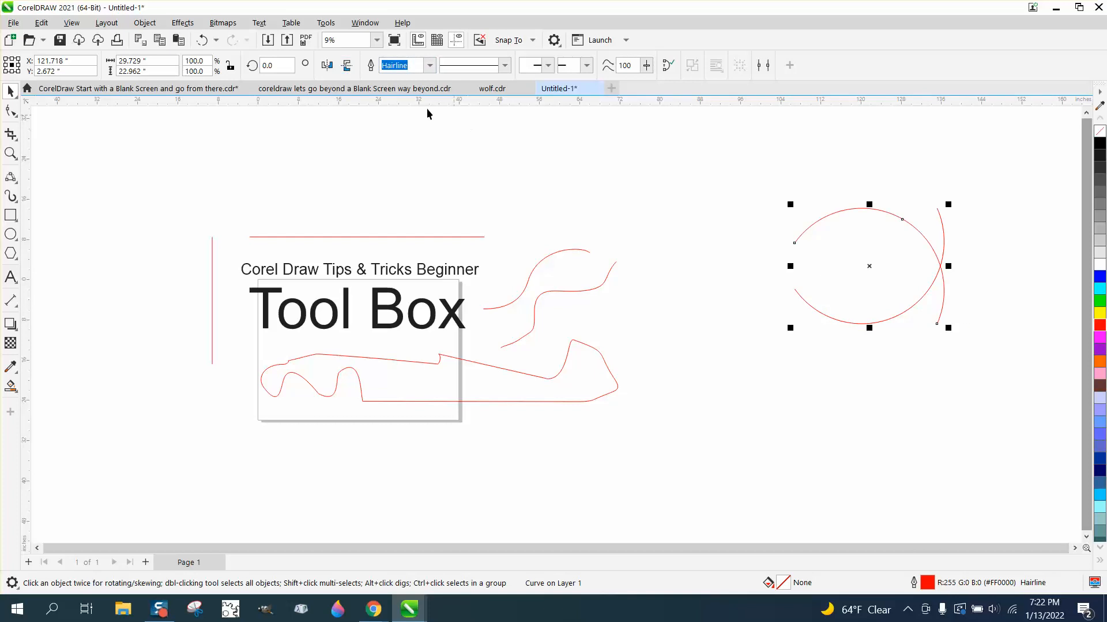
left_click(330, 67)
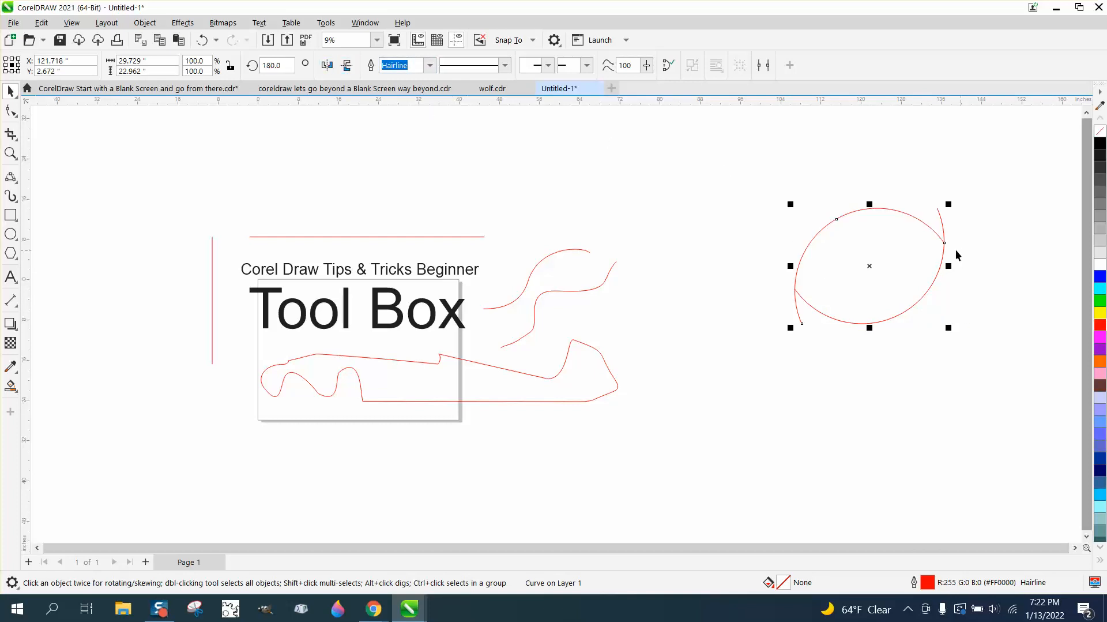
Duplicate the arc beside the original to form an S-shaped wave, and select both arcs.
left_click_drag(948, 246, 796, 289)
scroll(760, 299, "down", 2)
left_click_drag(636, 178, 808, 338)
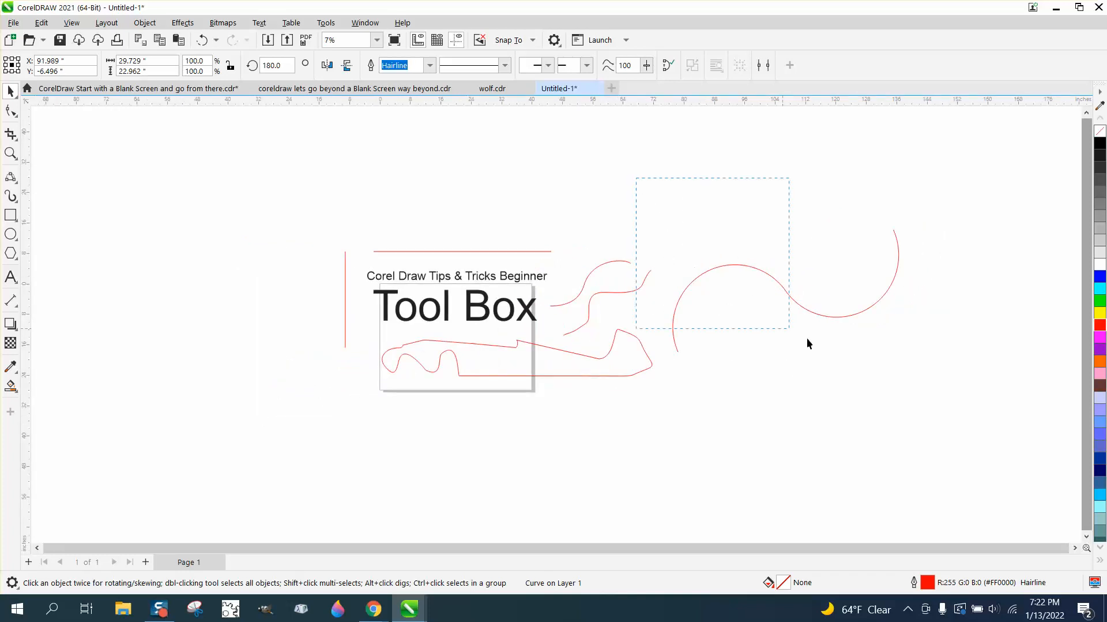
left_click_drag(959, 406, 960, 406)
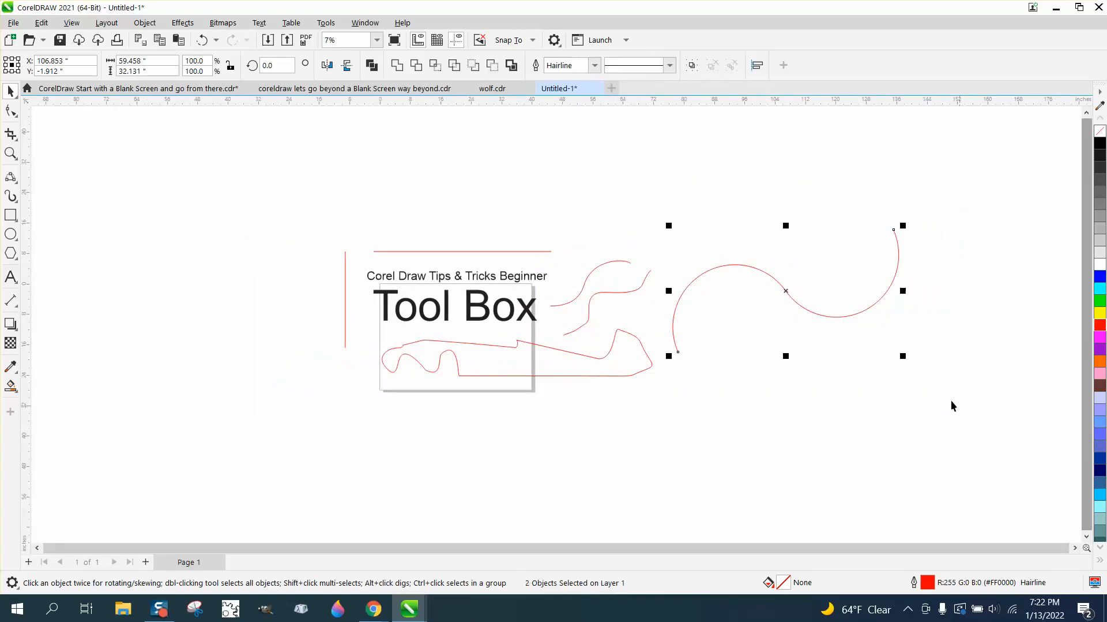
Combine the two arcs into one curve and shift it slightly right.
left_click(144, 23)
left_click(177, 319)
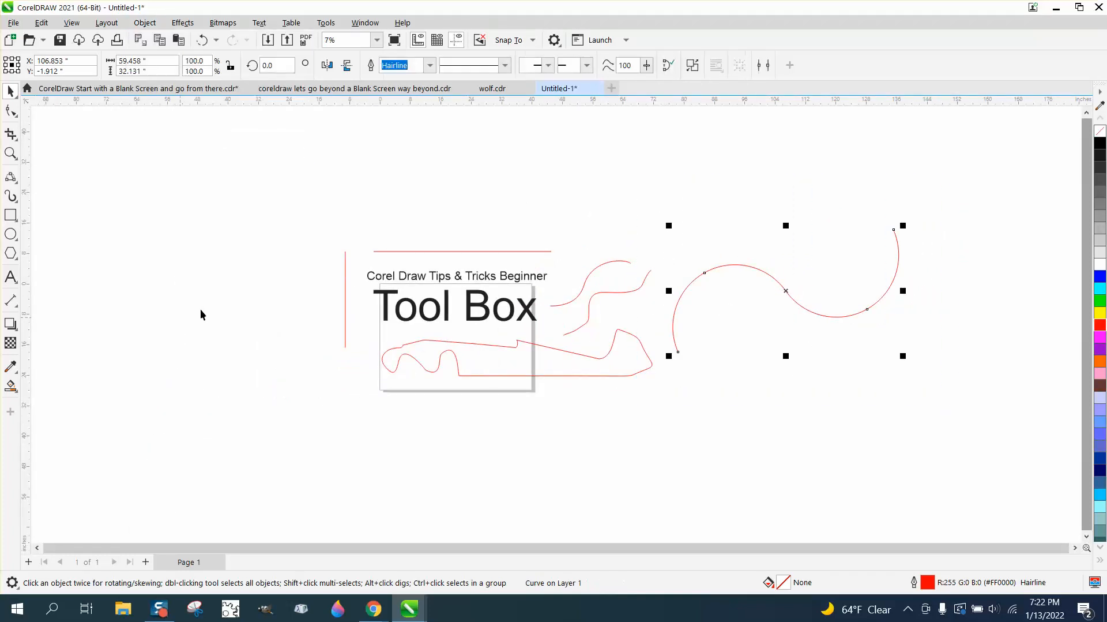
left_click(578, 202)
left_click_drag(750, 271, 779, 258)
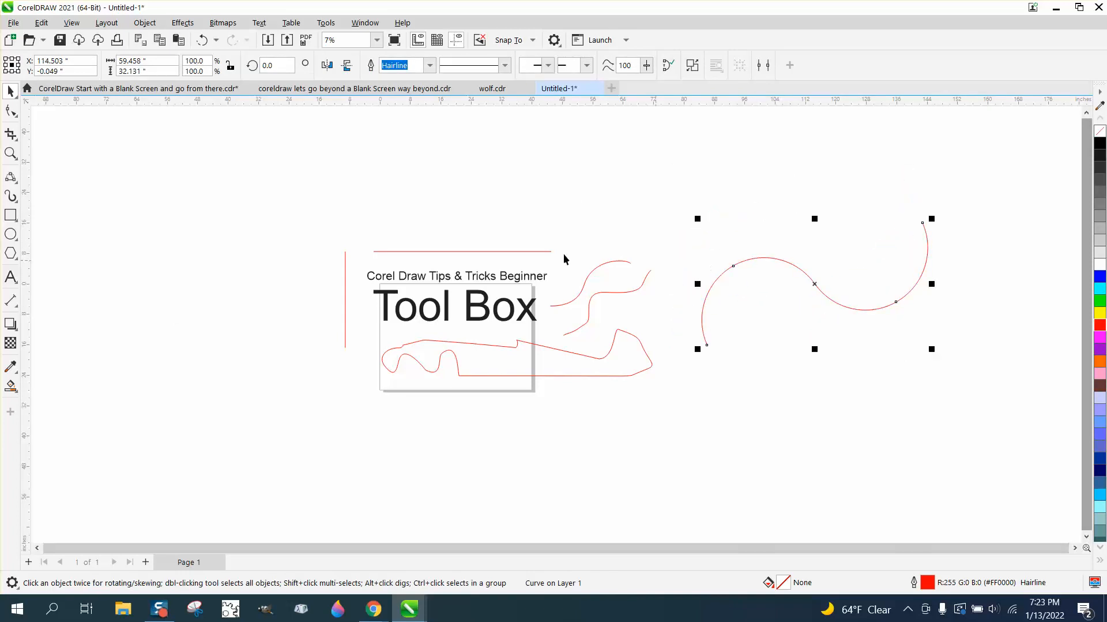
Apply an Artistic Media preset brush stroke to the combined S curve.
left_click(12, 178)
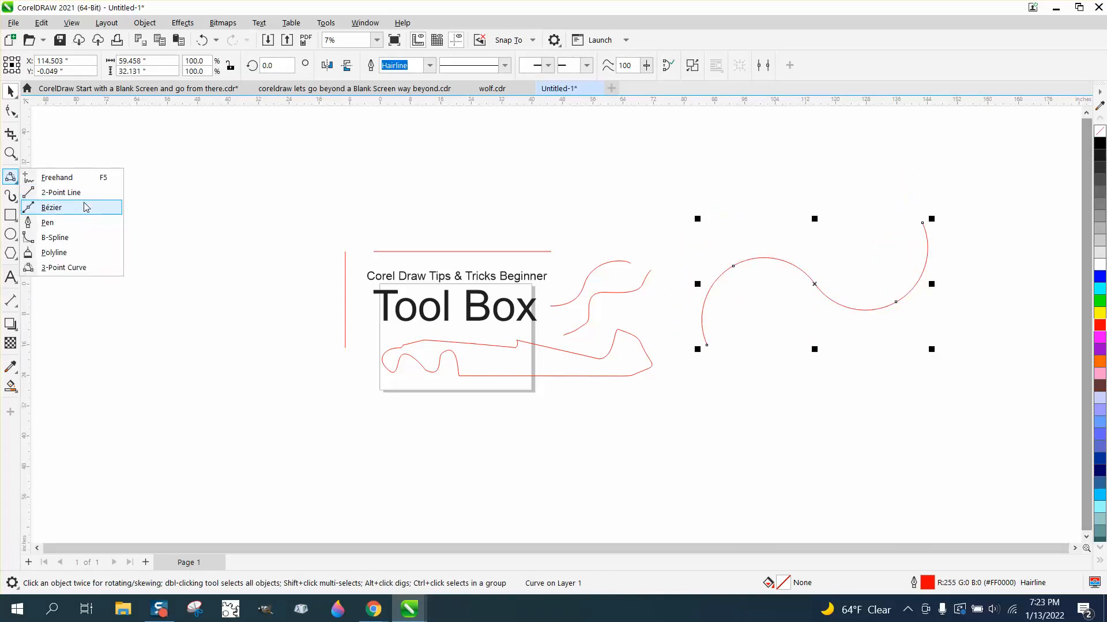
left_click(17, 203)
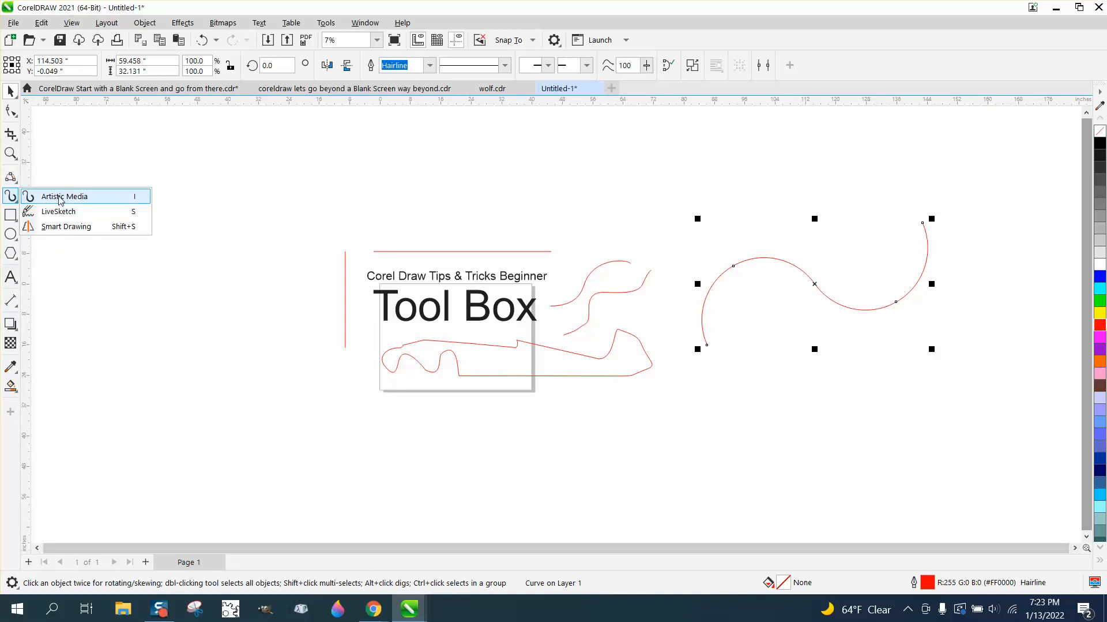
left_click(60, 198)
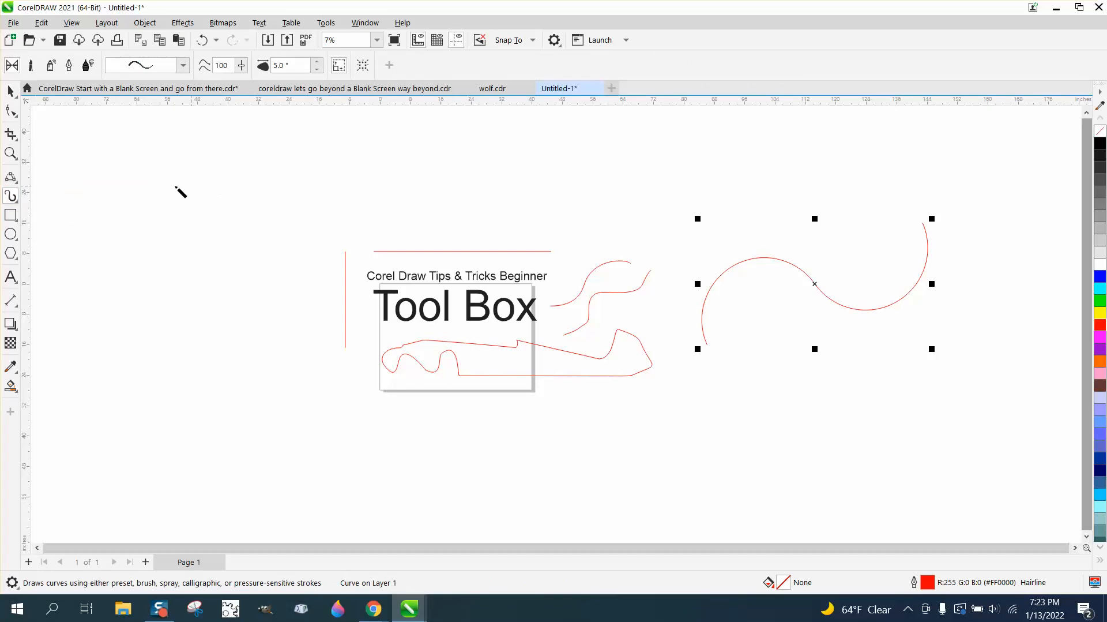
left_click(183, 66)
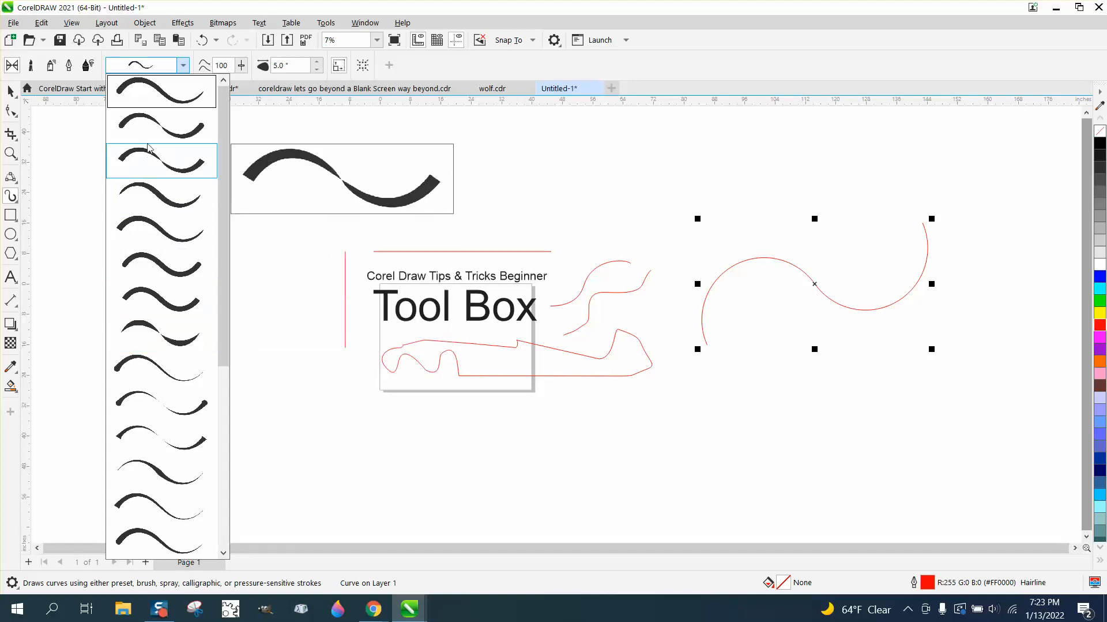
left_click(154, 197)
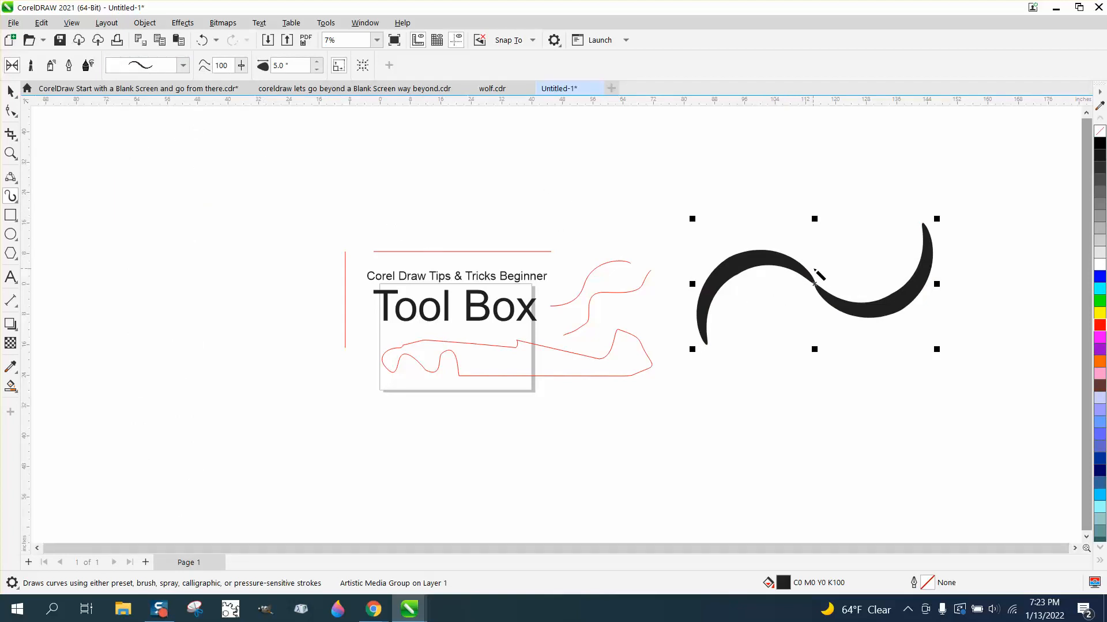
Draw a diagonal Artistic Media brush stroke in the upper-left area of the canvas.
mouse_move(325, 161)
left_mouse_down()
mouse_move(259, 216)
mouse_move(216, 284)
mouse_move(151, 311)
left_mouse_up()
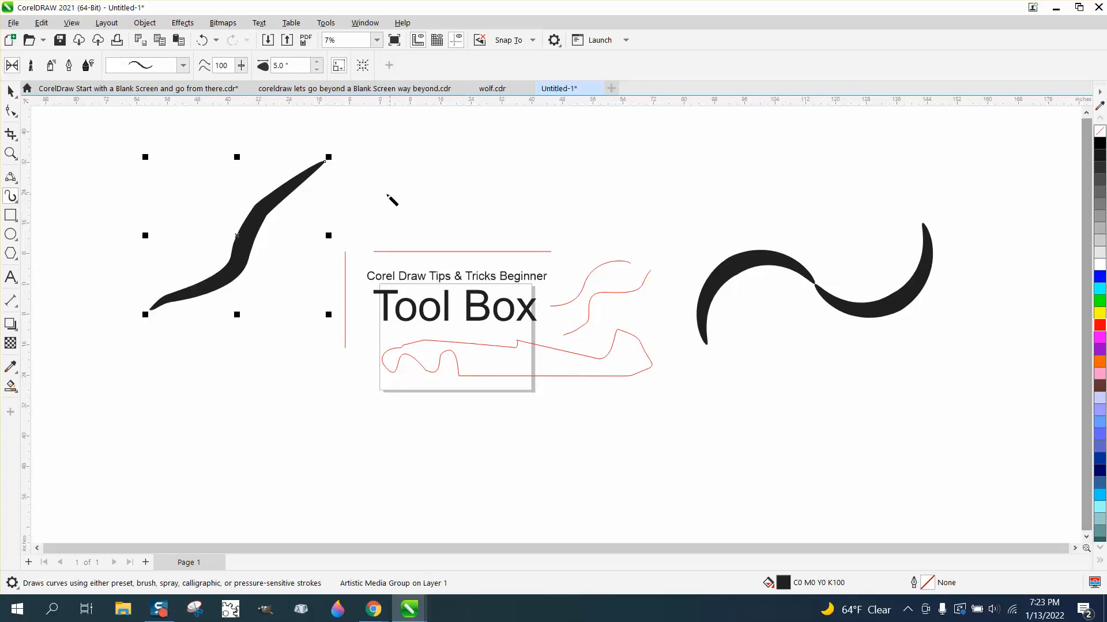
Rotate the upper-left brush stroke to a shallower angle.
scroll(252, 183, "down", 1)
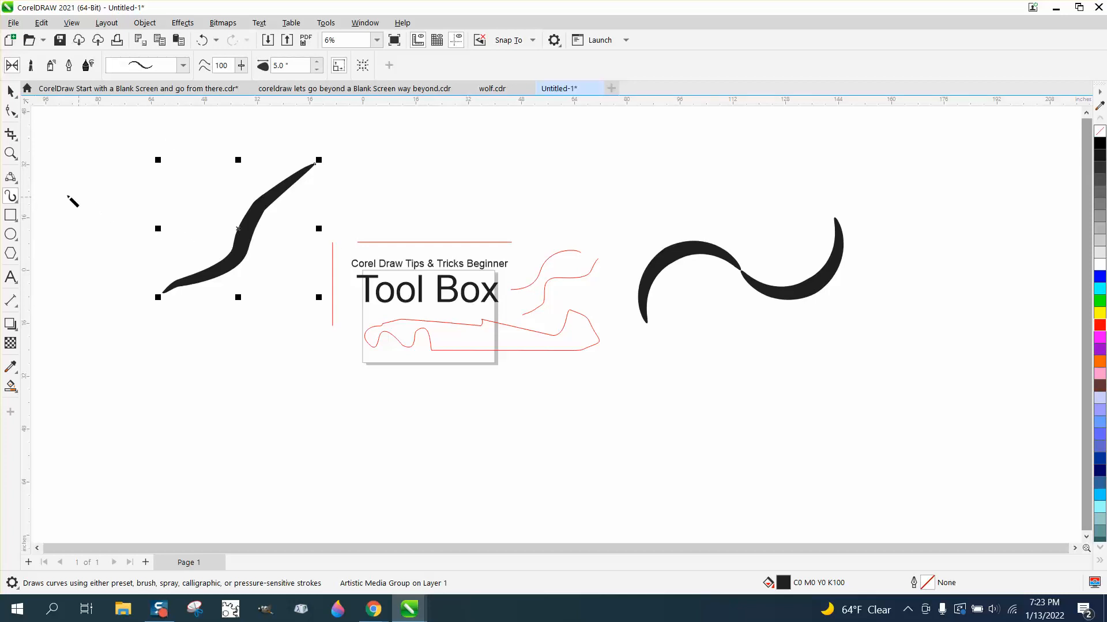
left_click(11, 153)
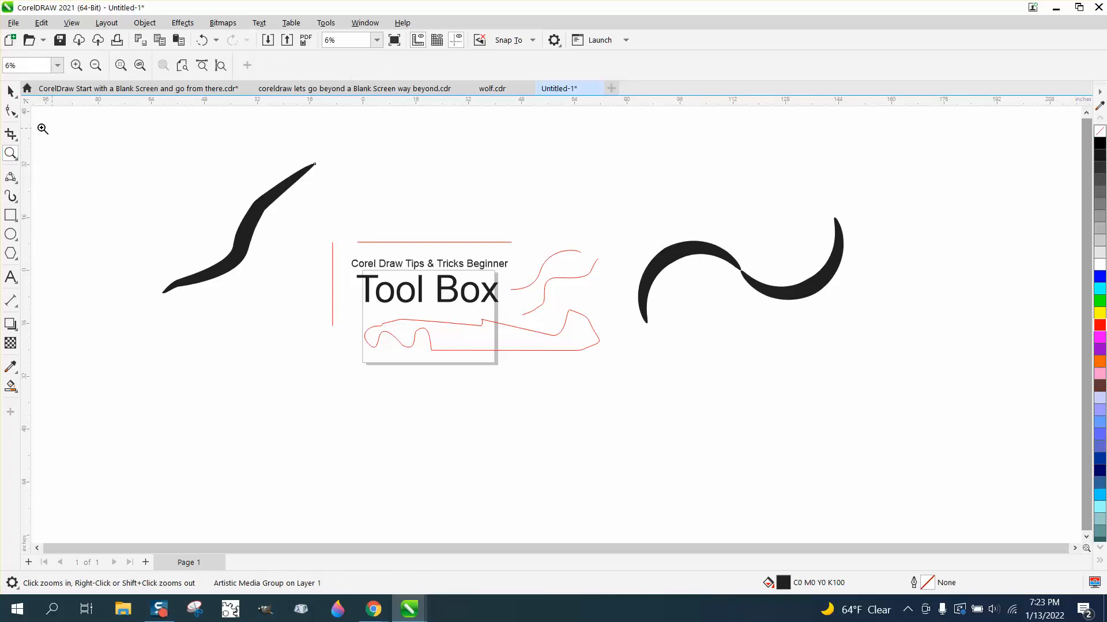
left_click_drag(199, 145, 392, 243)
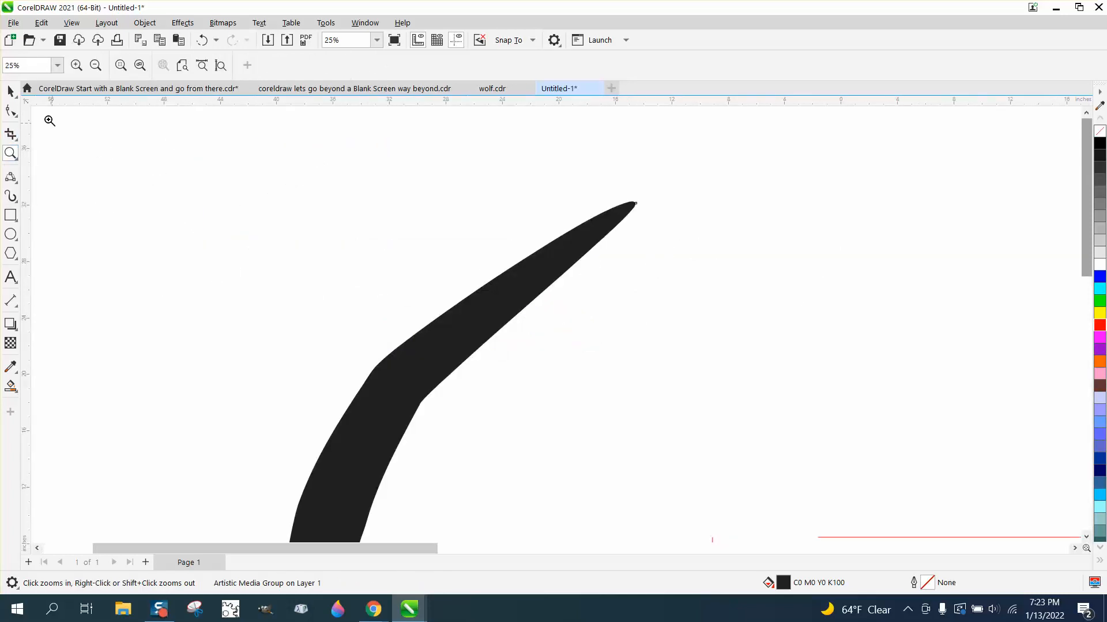
left_click(10, 91)
scroll(457, 303, "down", 3)
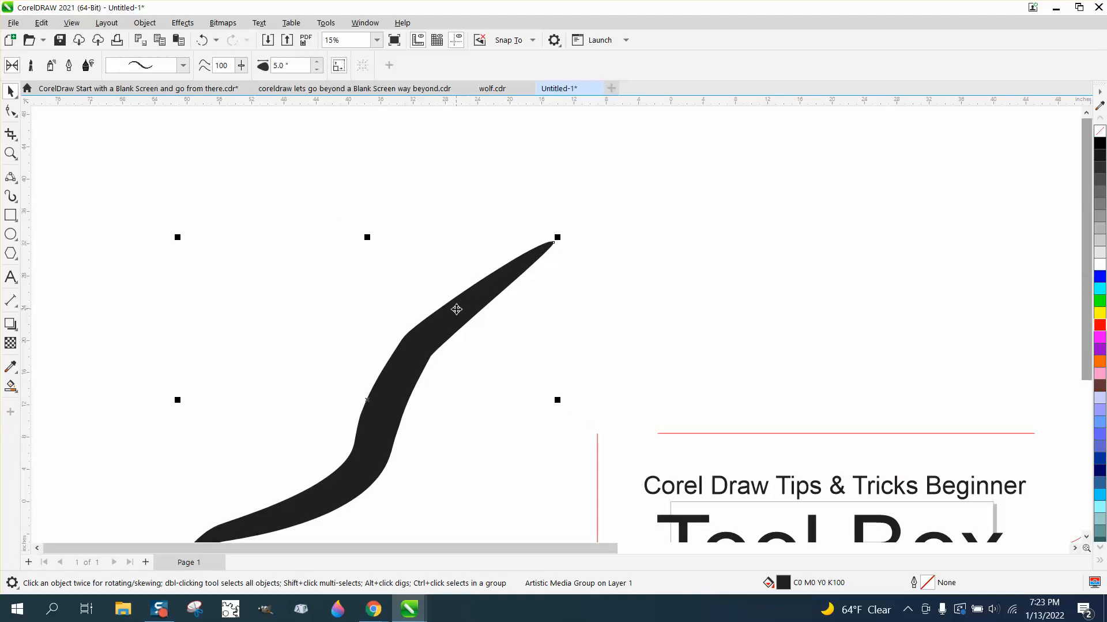
mouse_move(457, 309)
left_mouse_down()
mouse_move(457, 247)
mouse_move(493, 288)
mouse_move(492, 253)
left_mouse_up()
left_click(457, 247)
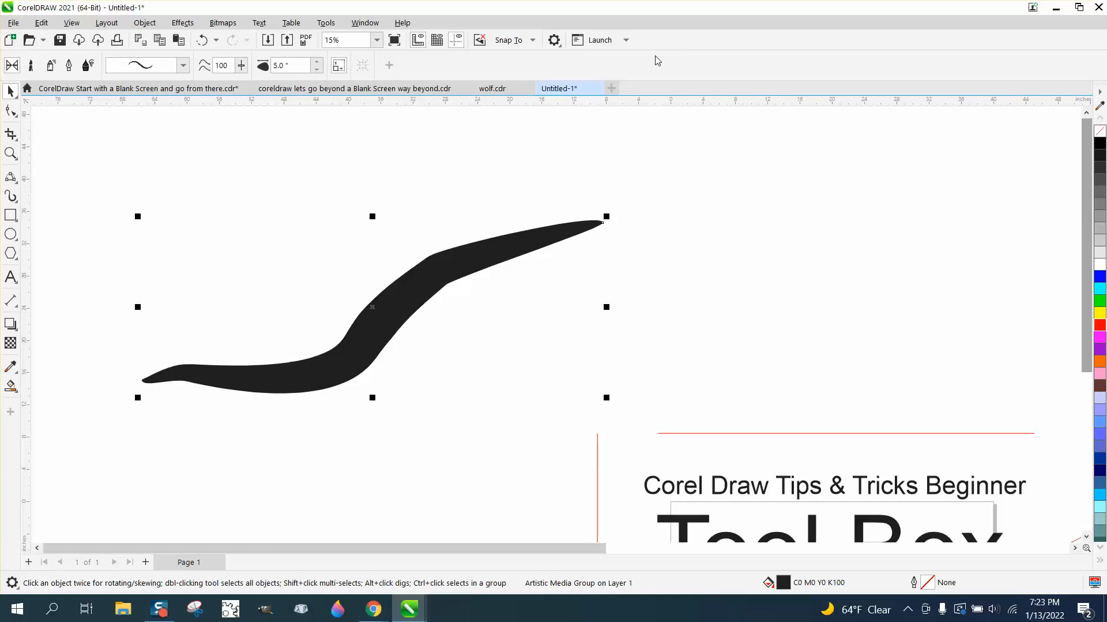
Remove the brush stroke's fill, give it a black outline, and break the artistic media apart.
left_click(1099, 139)
right_click(1100, 143)
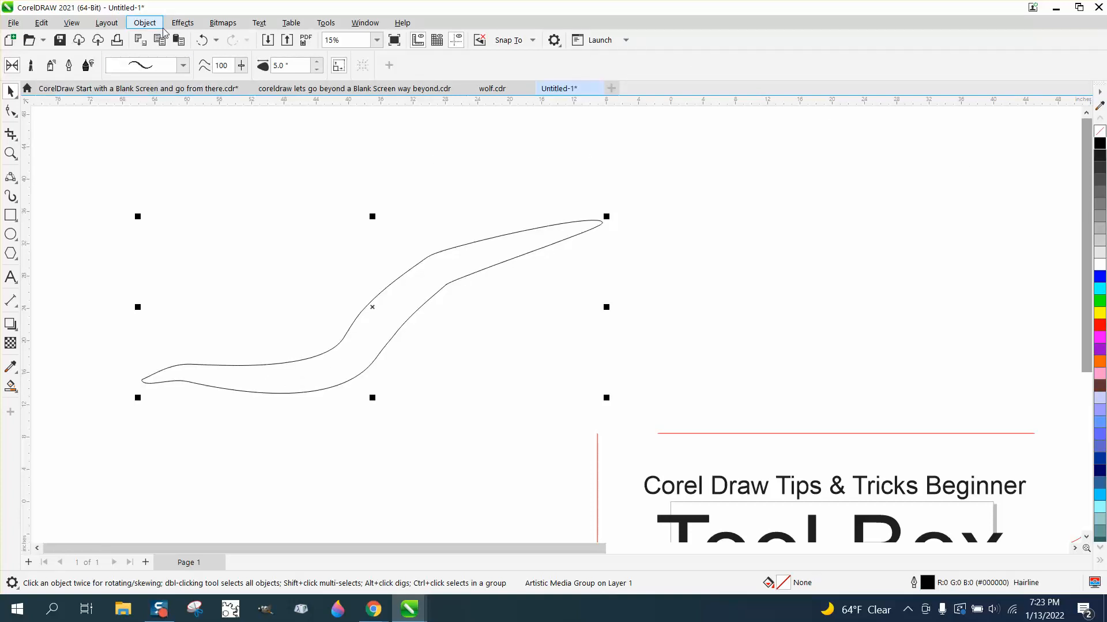
left_click(145, 23)
left_click(234, 332)
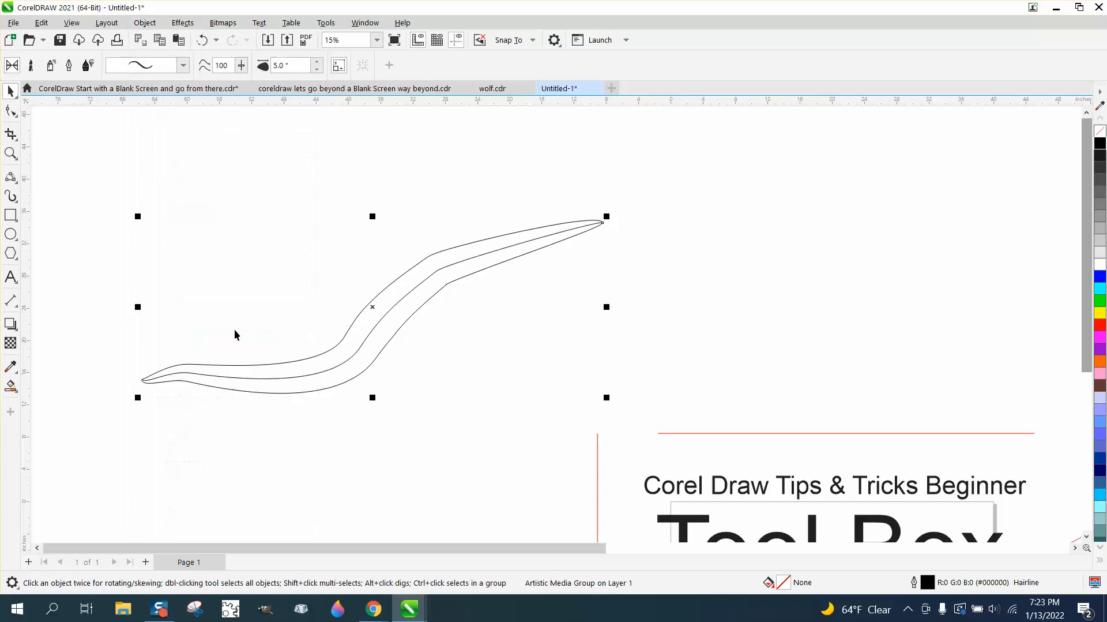
Select and delete the separated center path inside the stroke outline.
left_click(343, 251)
left_click_drag(414, 289, 606, 312)
key("Delete")
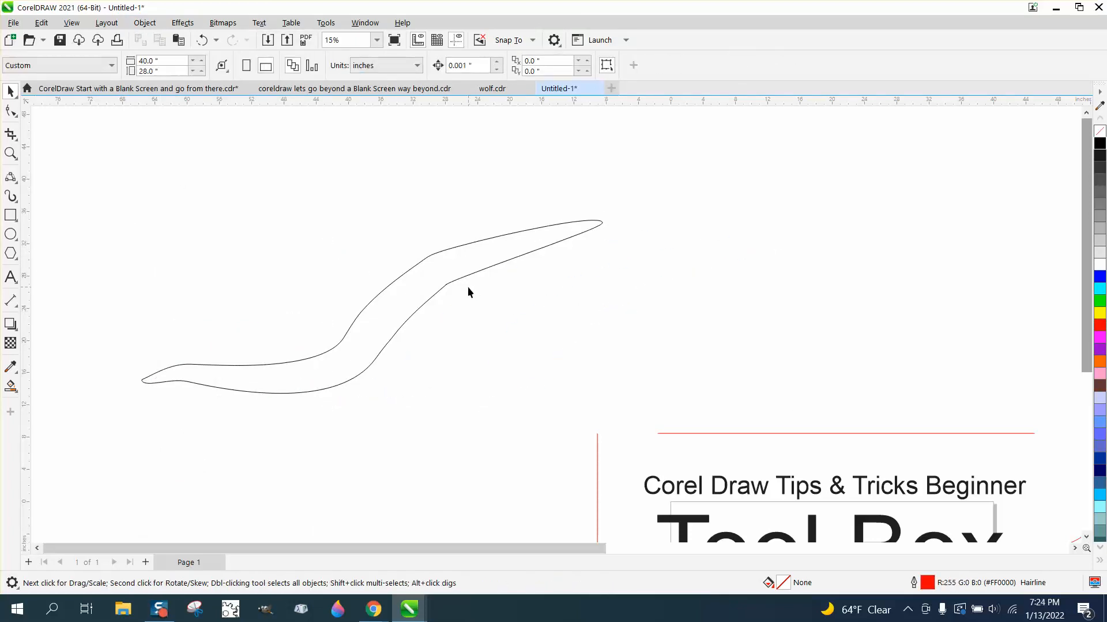
Fill the stroke outline shape with blue.
left_click_drag(497, 270, 577, 263)
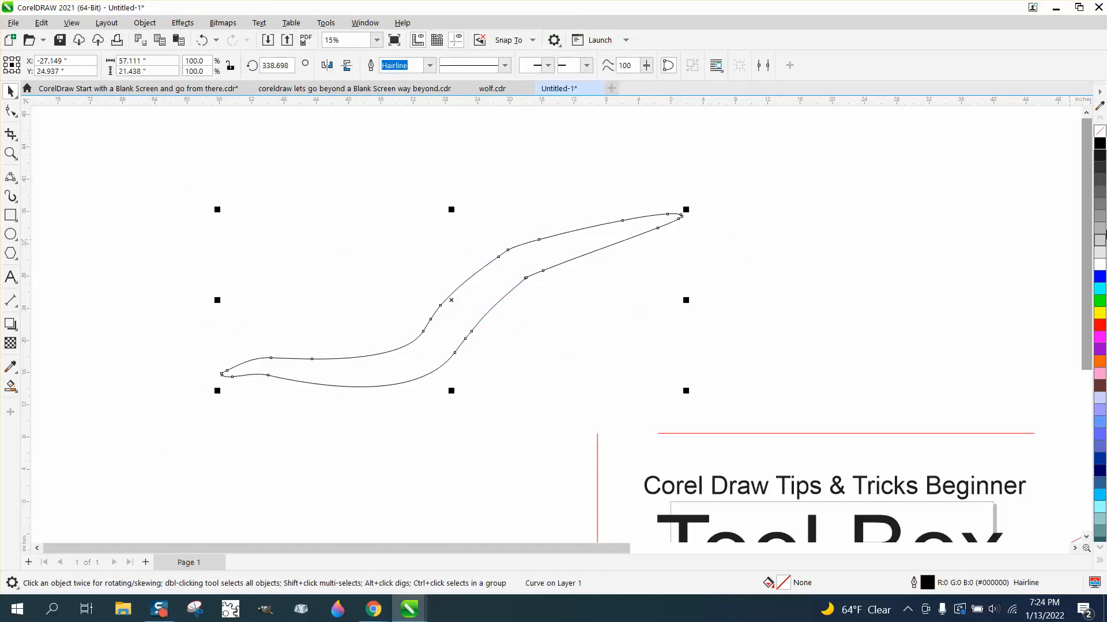
left_click(1101, 278)
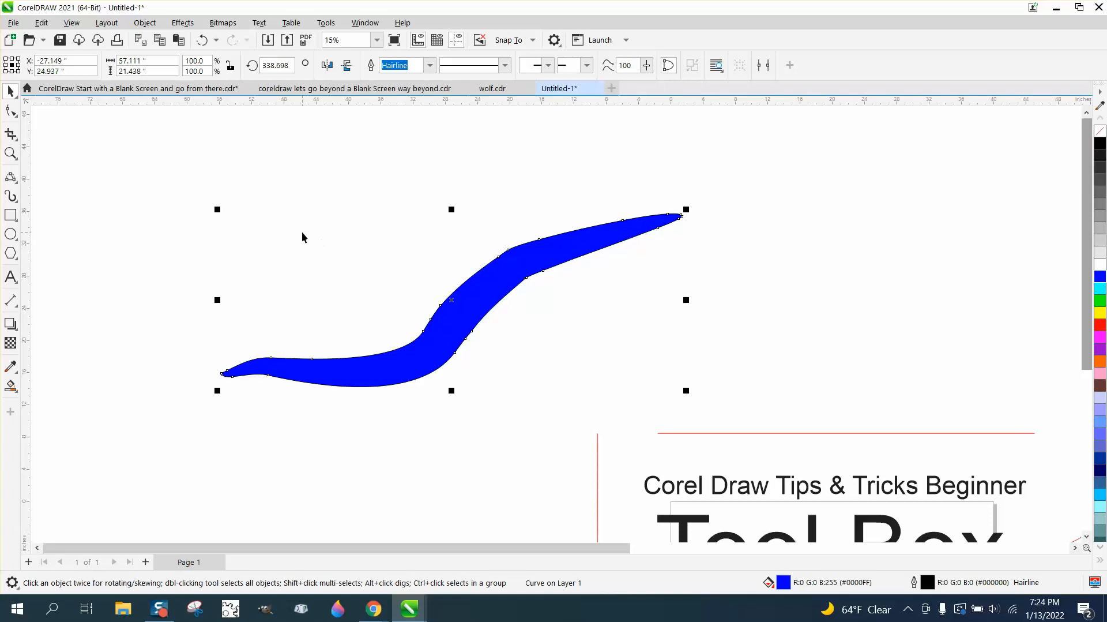
Sketch two wavy lines above the blue shape with the LiveSketch tool.
scroll(323, 236, "down", 1)
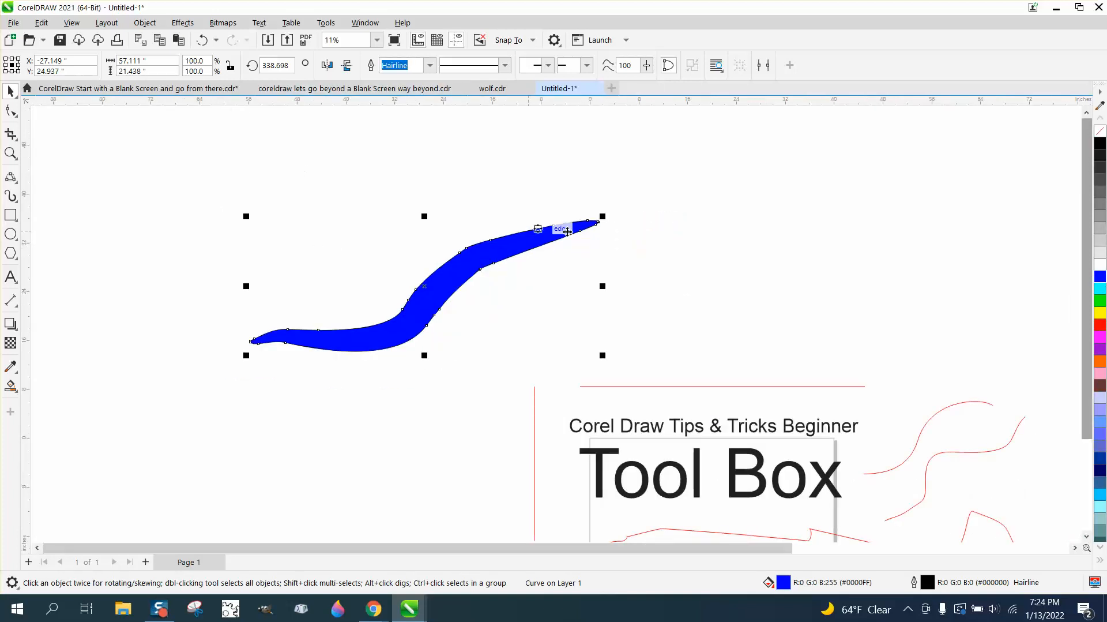
left_click(15, 182)
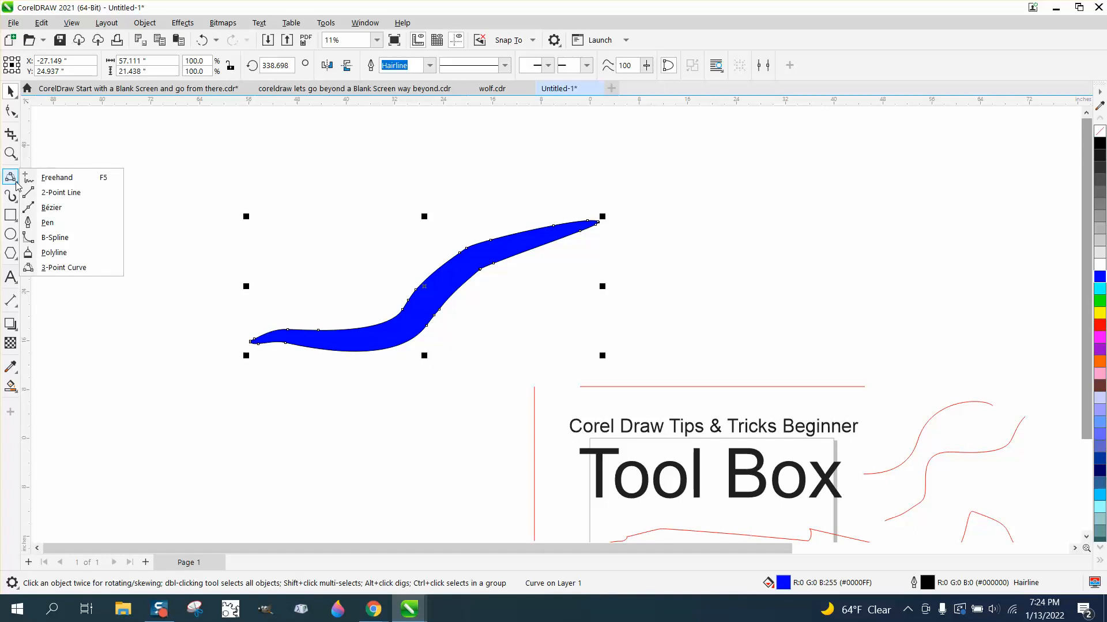
left_click(15, 200)
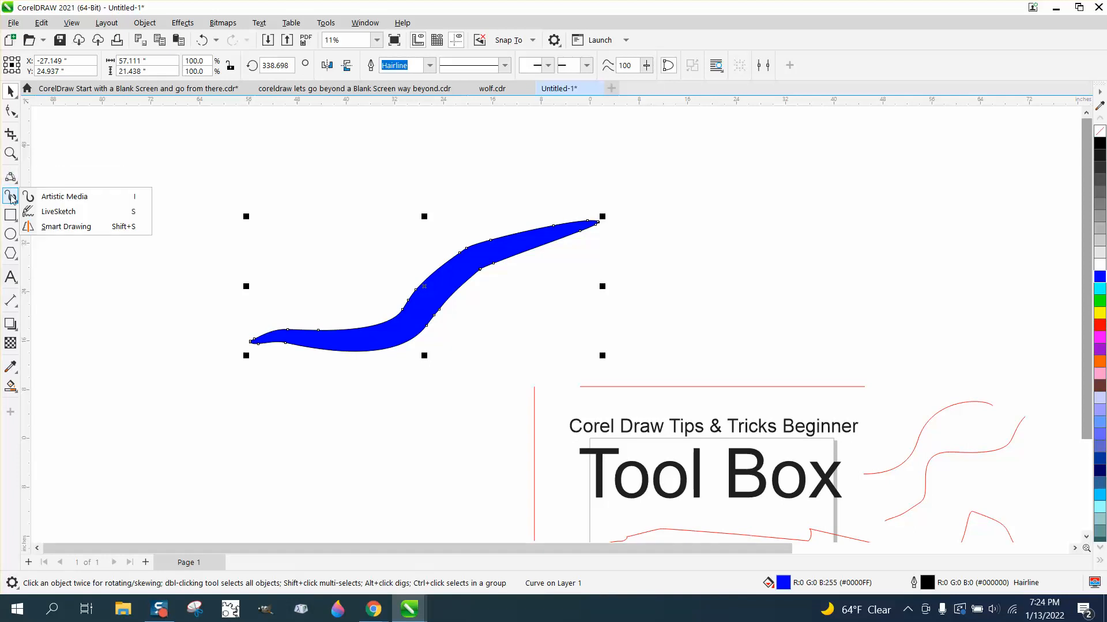
left_click(51, 212)
mouse_move(182, 249)
left_mouse_down()
mouse_move(333, 208)
mouse_move(340, 234)
mouse_move(426, 233)
mouse_move(458, 226)
mouse_move(478, 198)
left_mouse_up()
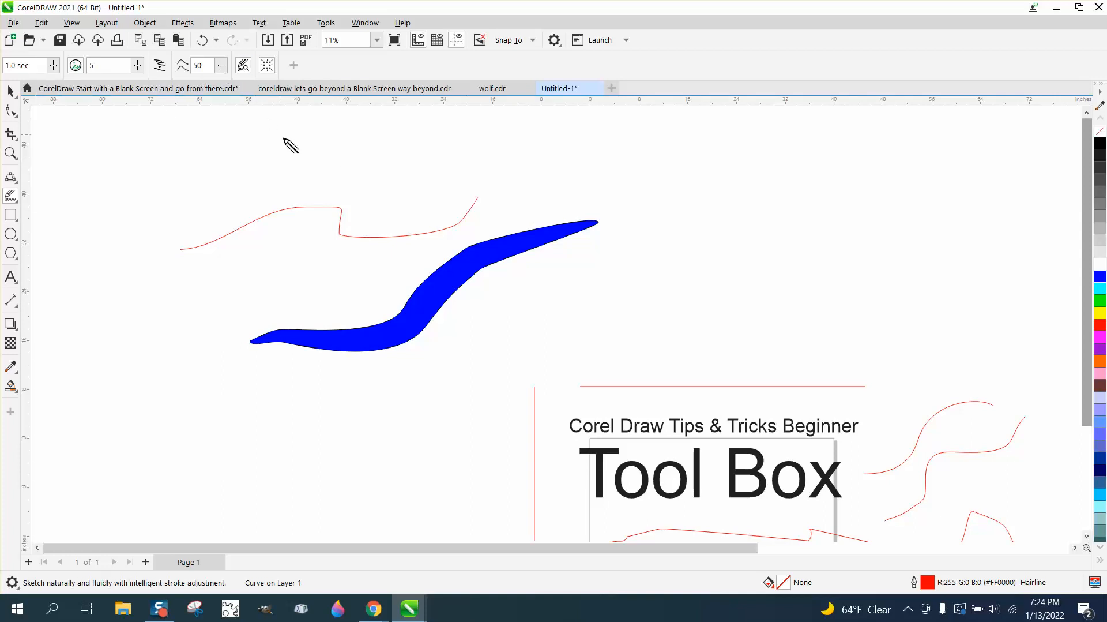
mouse_move(299, 156)
left_mouse_down()
mouse_move(496, 165)
mouse_move(514, 181)
mouse_move(589, 188)
mouse_move(660, 212)
left_mouse_up()
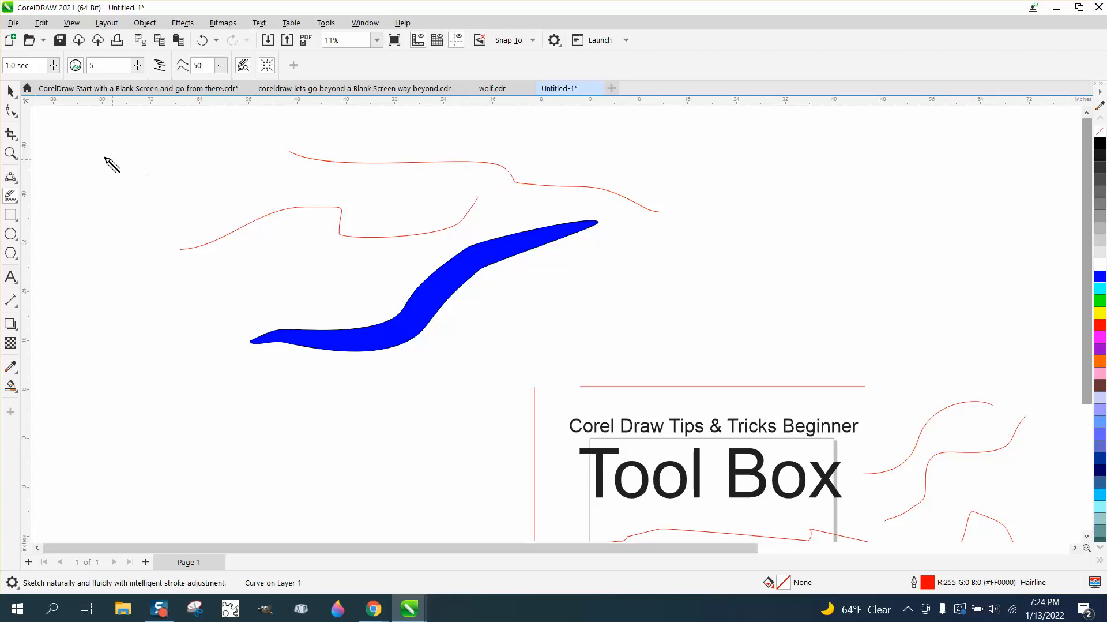
Switch to Smart Drawing and sketch a circle to the right of the existing curves.
left_click(17, 203)
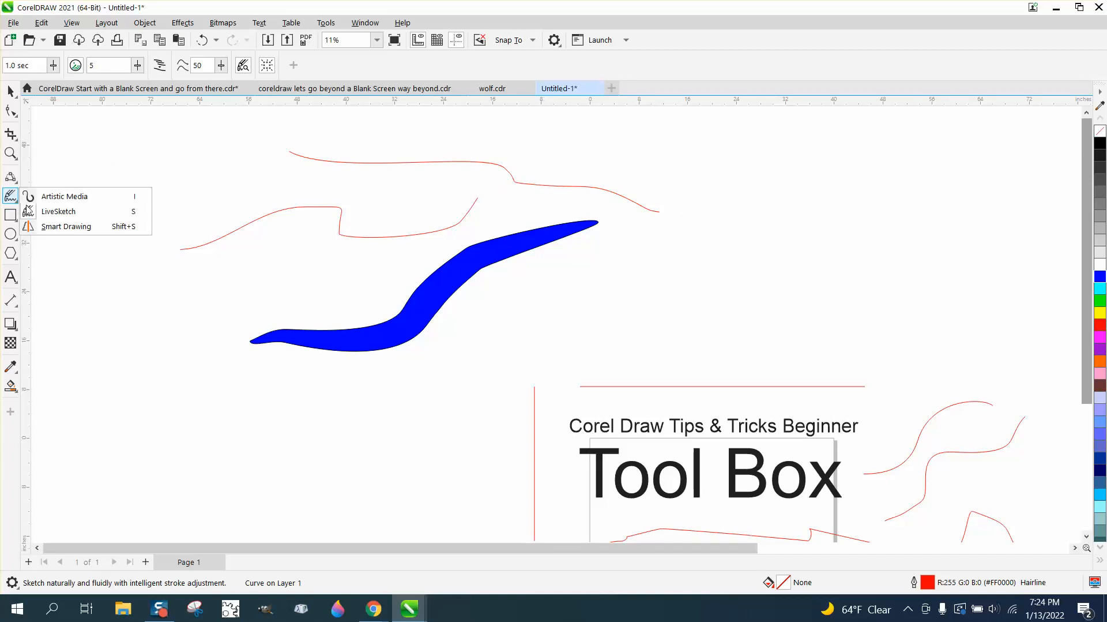
left_click(75, 228)
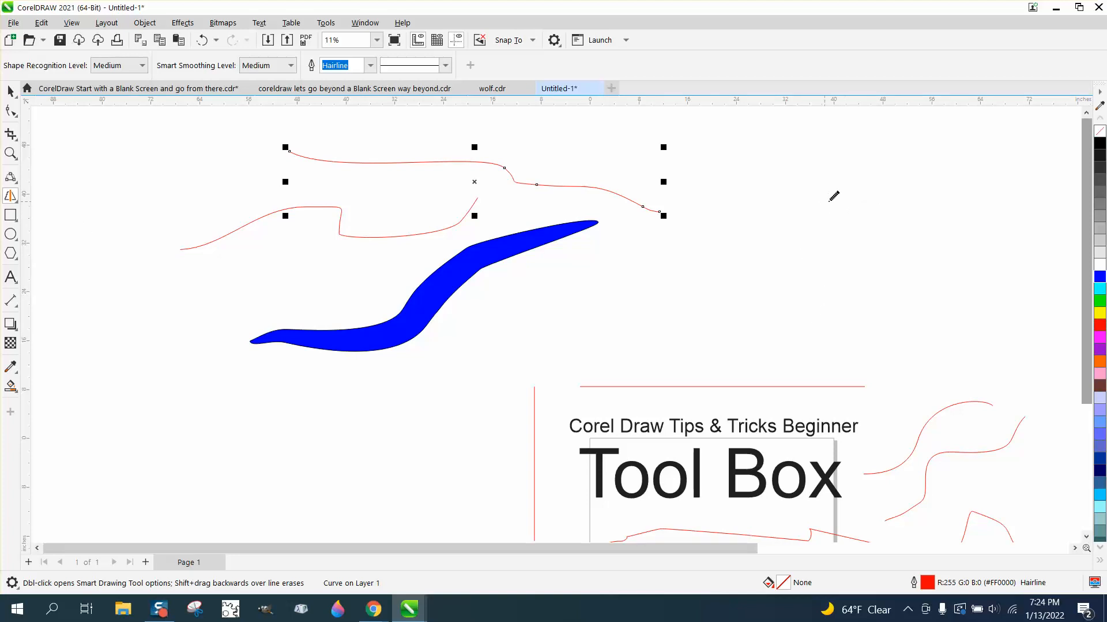
mouse_move(865, 200)
left_mouse_down()
mouse_move(818, 200)
mouse_move(792, 257)
mouse_move(809, 286)
mouse_move(884, 306)
mouse_move(913, 283)
mouse_move(909, 225)
mouse_move(868, 197)
left_mouse_up()
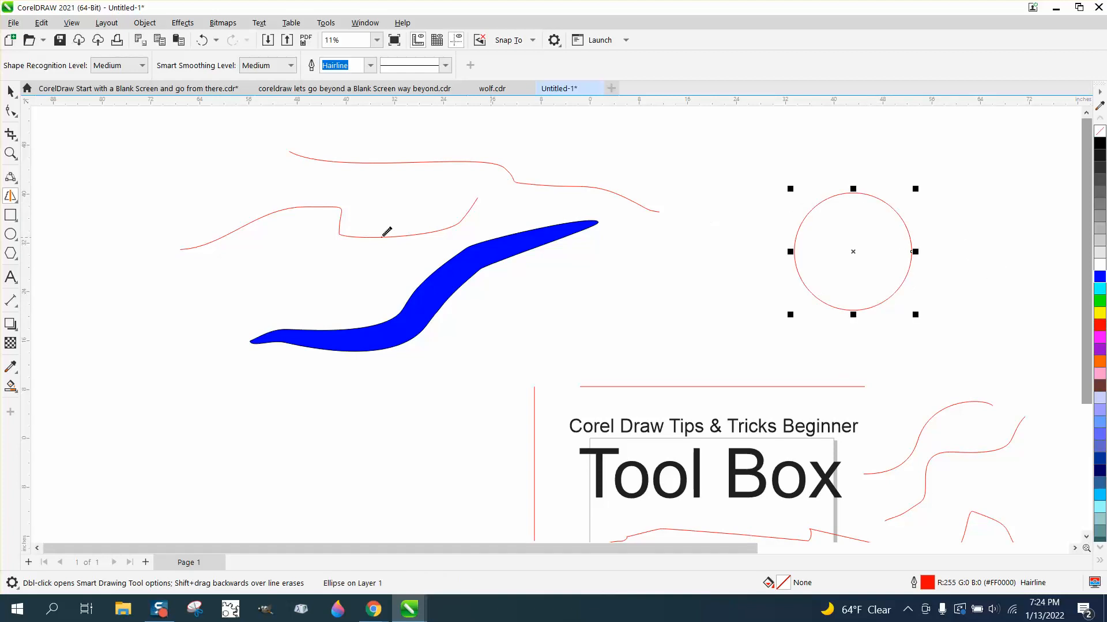
Sketch a rectangle at the upper left and a triangle below it with Smart Drawing.
scroll(317, 258, "down", 2)
mouse_move(161, 167)
left_mouse_down()
mouse_move(161, 266)
mouse_move(271, 272)
mouse_move(264, 166)
mouse_move(159, 167)
left_mouse_up()
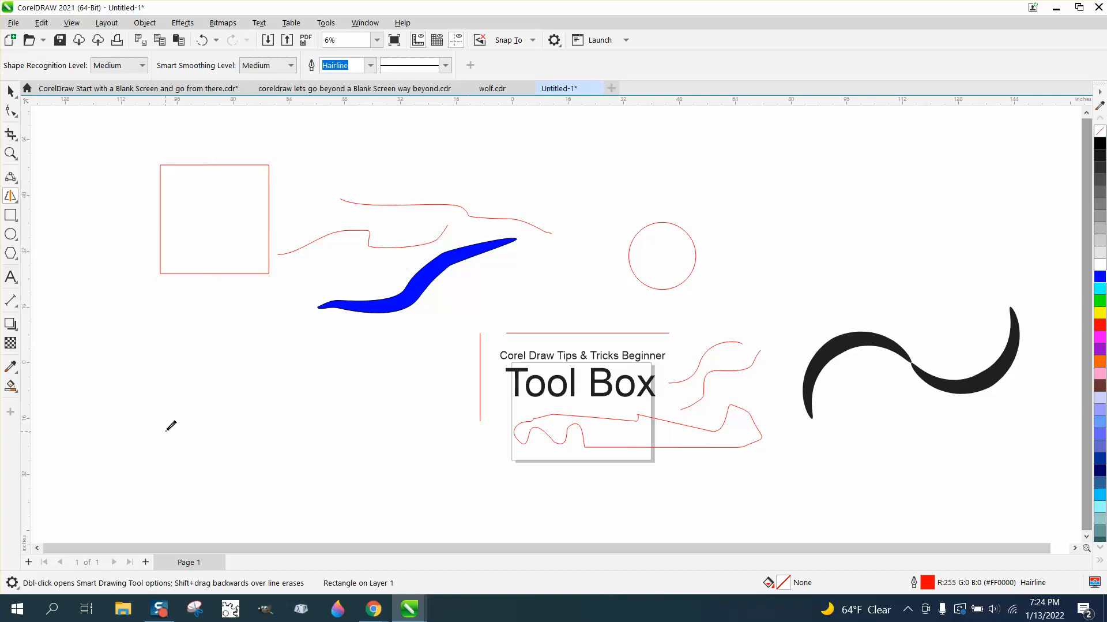
mouse_move(167, 430)
left_mouse_down()
mouse_move(255, 335)
mouse_move(312, 434)
mouse_move(172, 430)
left_mouse_up()
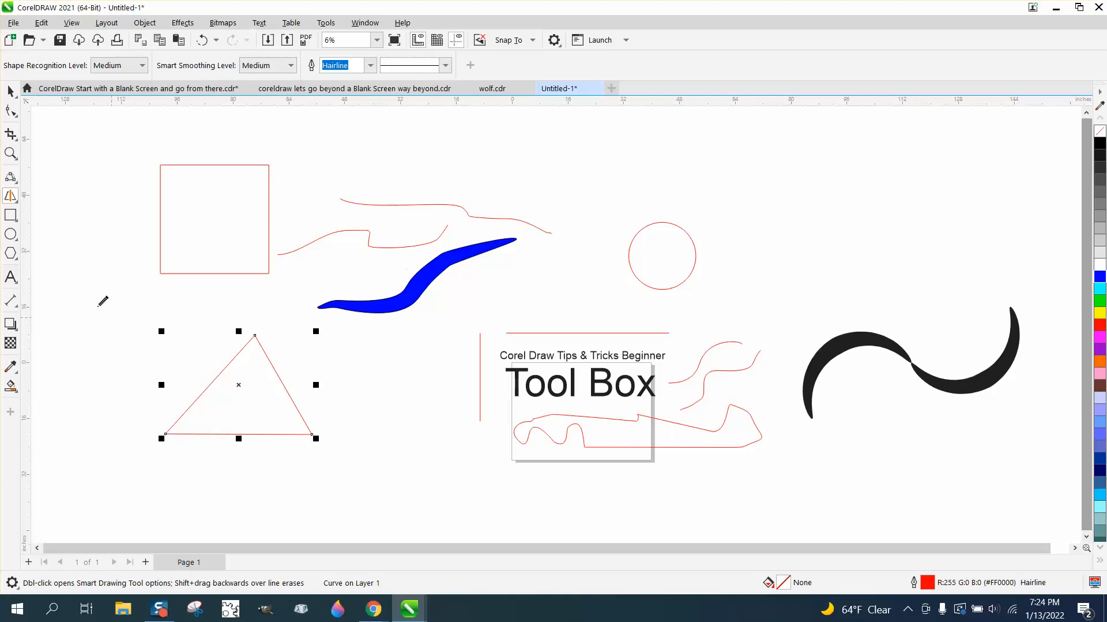
Switch to Artistic Media and apply its preset brush stroke to the circle and the rectangle.
left_click(18, 202)
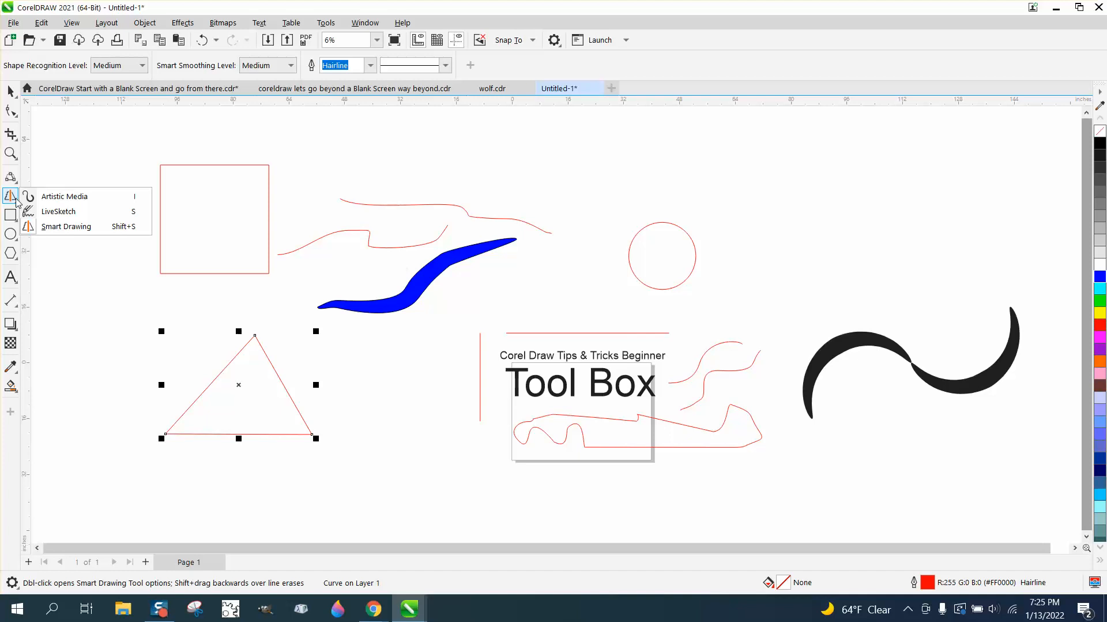
left_click(73, 199)
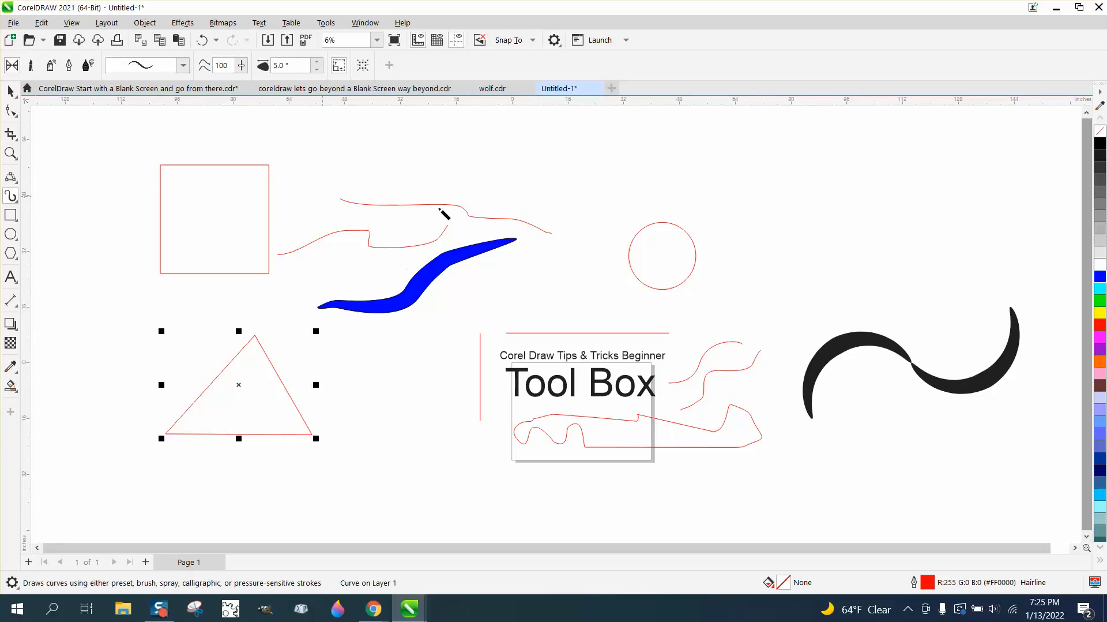
left_click(668, 225)
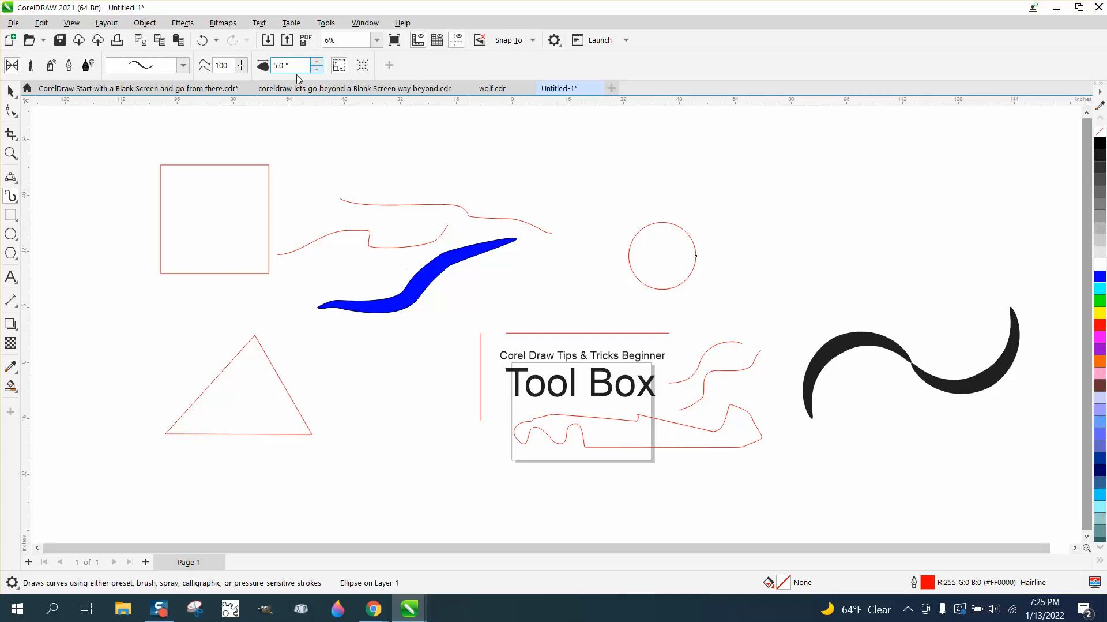
left_click(319, 70)
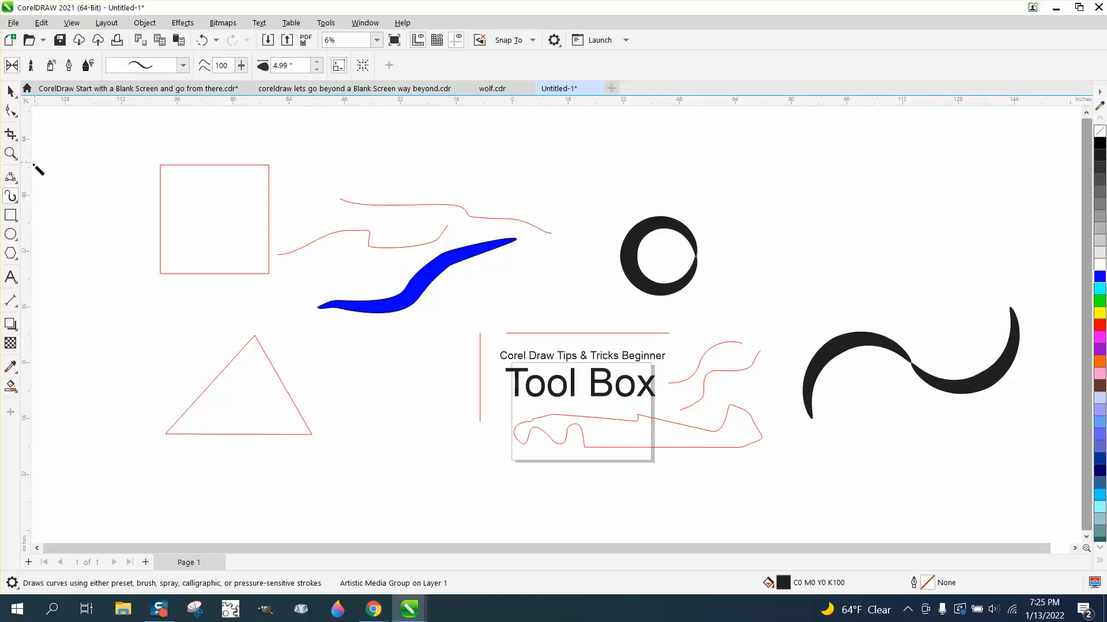
left_click(190, 165)
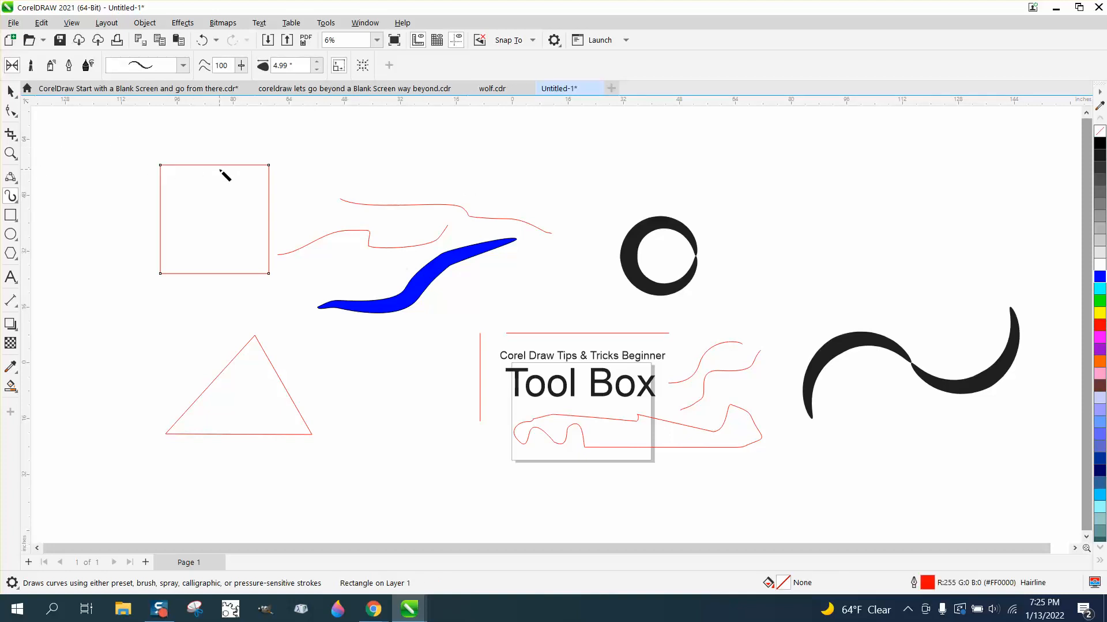
left_click(317, 62)
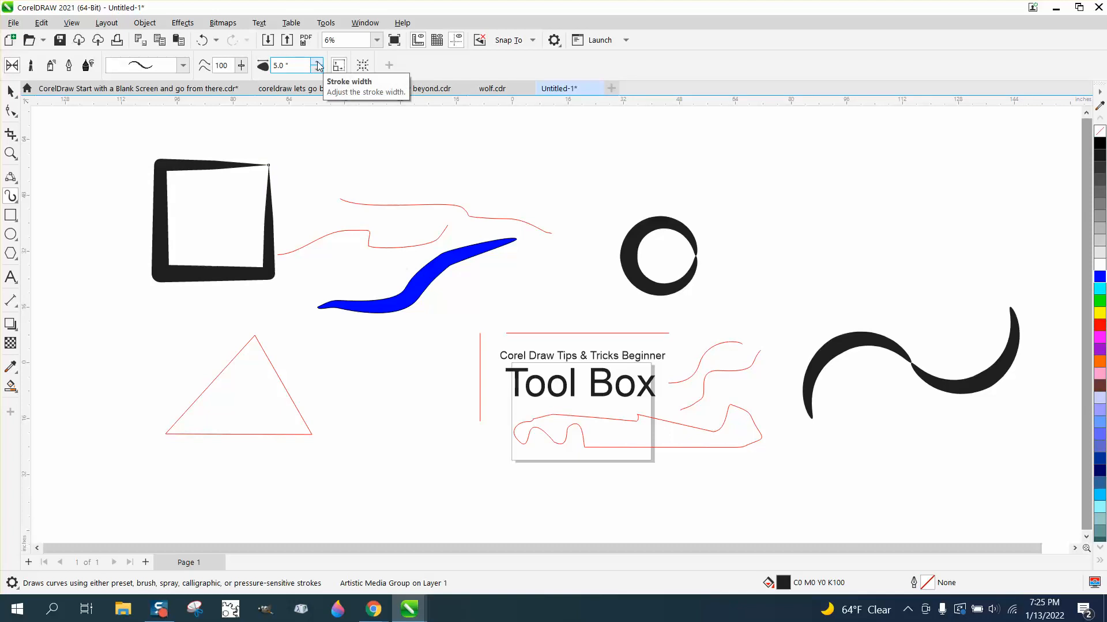
Apply the Artistic Media brush stroke to the upper wavy line and to the triangle.
left_click(384, 205)
left_click(317, 69)
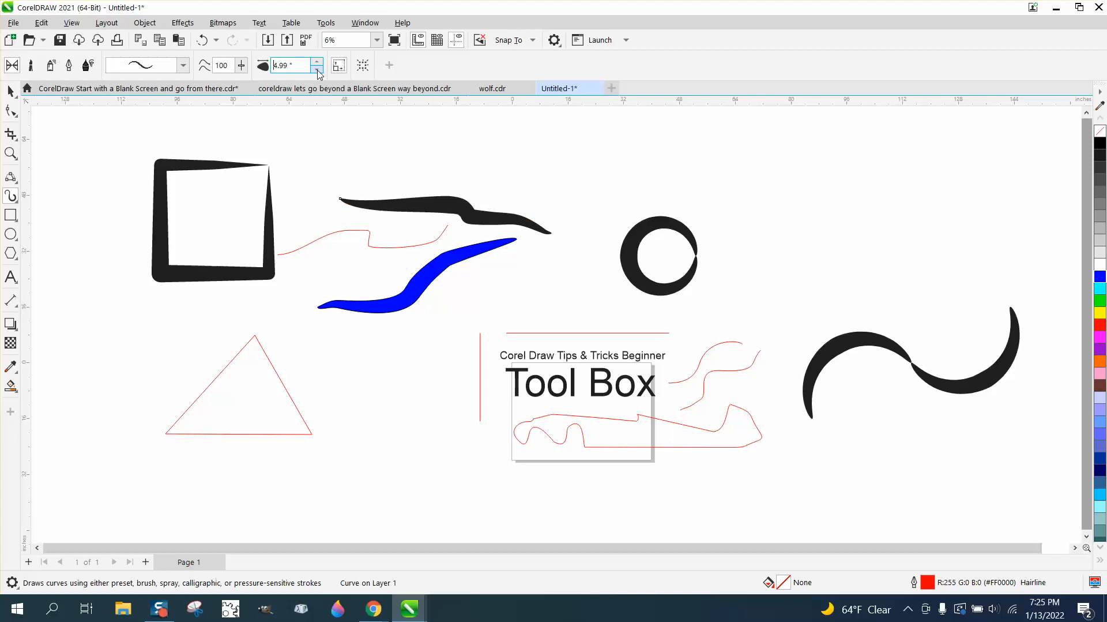
left_click(275, 367)
left_click(317, 61)
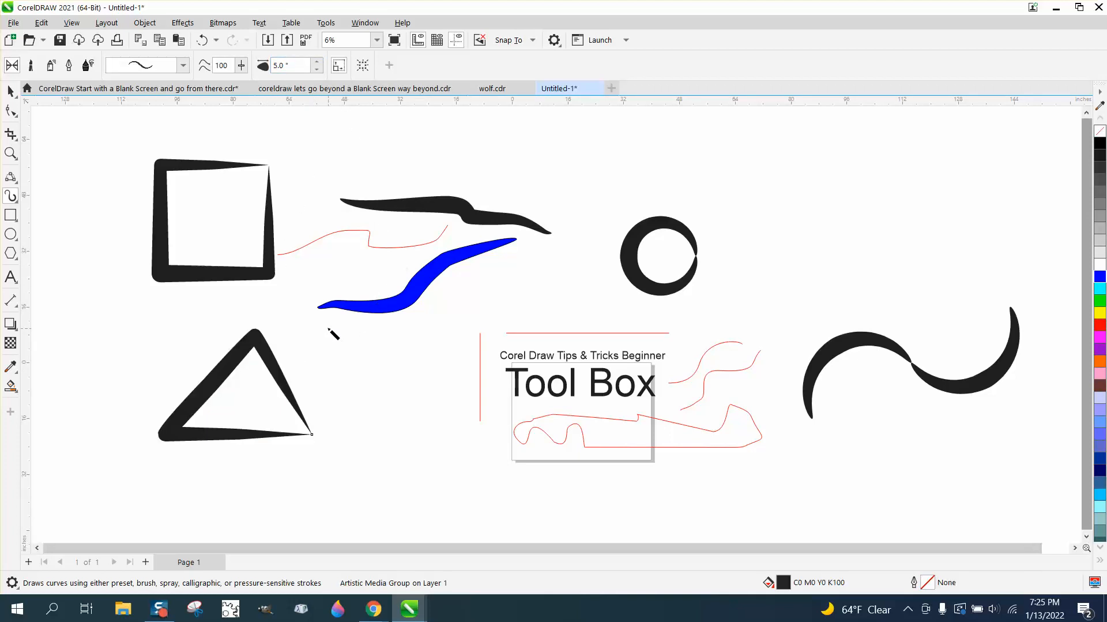
Draw a diagonal Artistic Media brush stroke across the Tool Box text.
scroll(276, 301, "down", 1)
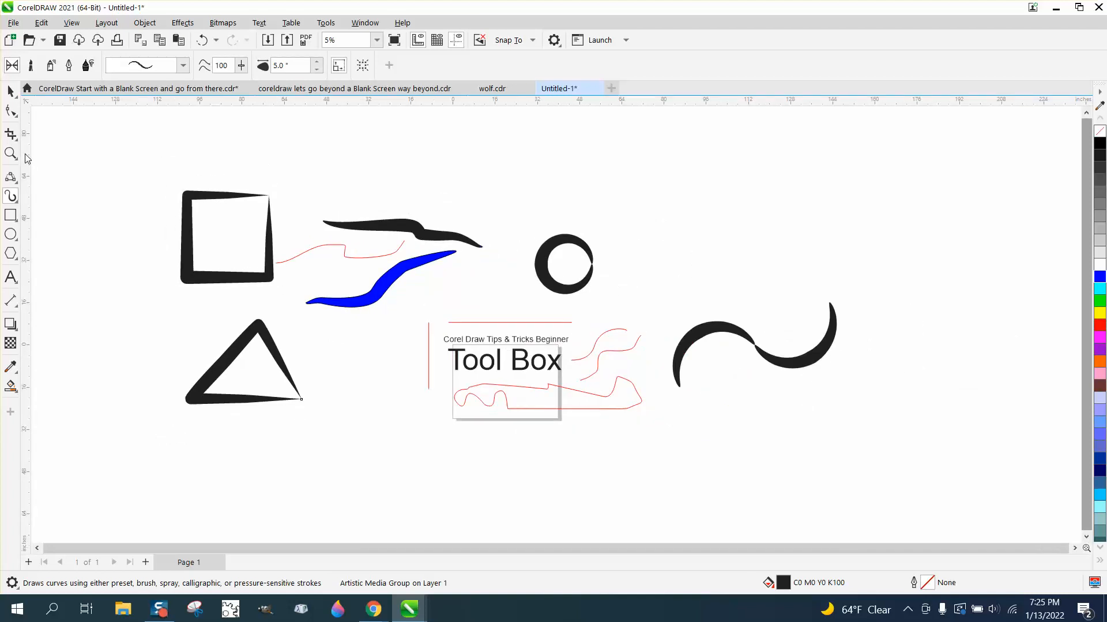
mouse_move(408, 297)
left_mouse_down()
mouse_move(510, 379)
mouse_move(647, 425)
left_mouse_up()
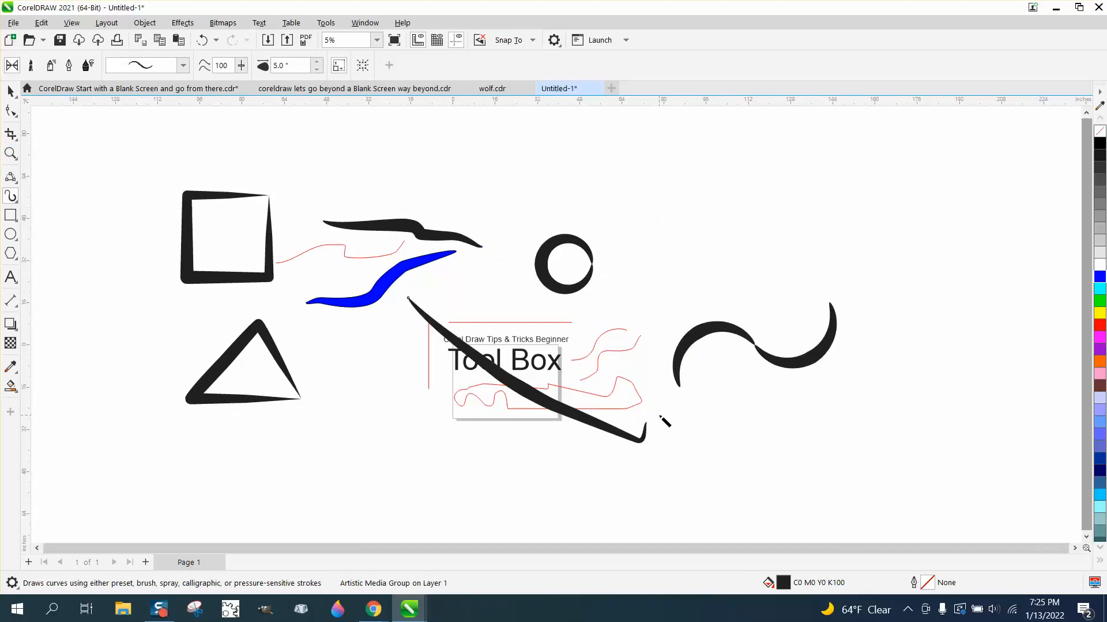